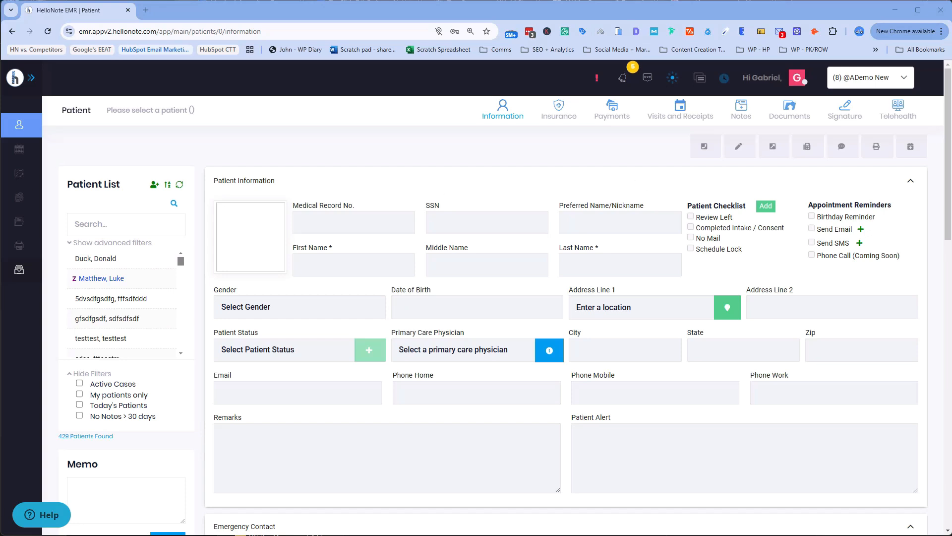
Step: Expand the left sidebar menu so the Settings options are listed
mouse_move(43, 126)
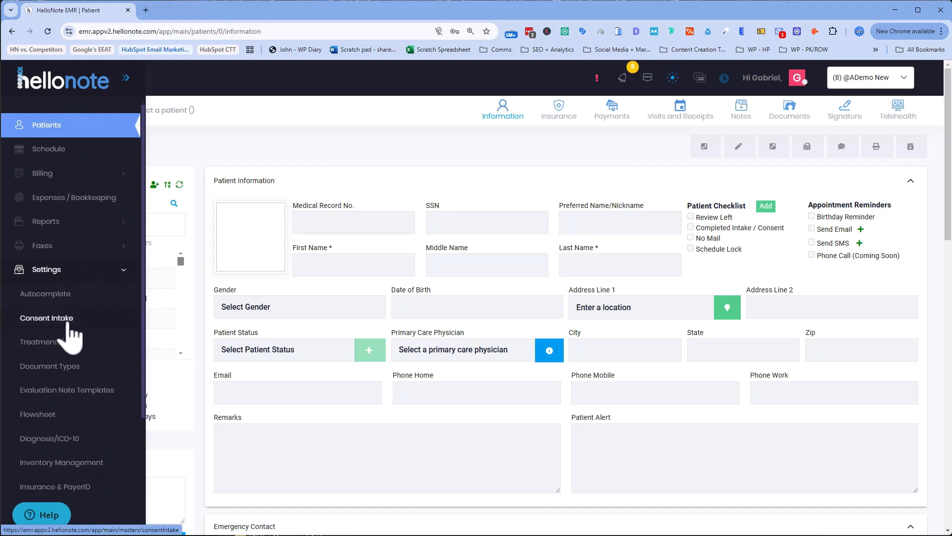
Step: Start a new Dynamic Form from Settings > Consent Intake, leaving Form Type on Consent
left_click(49, 318)
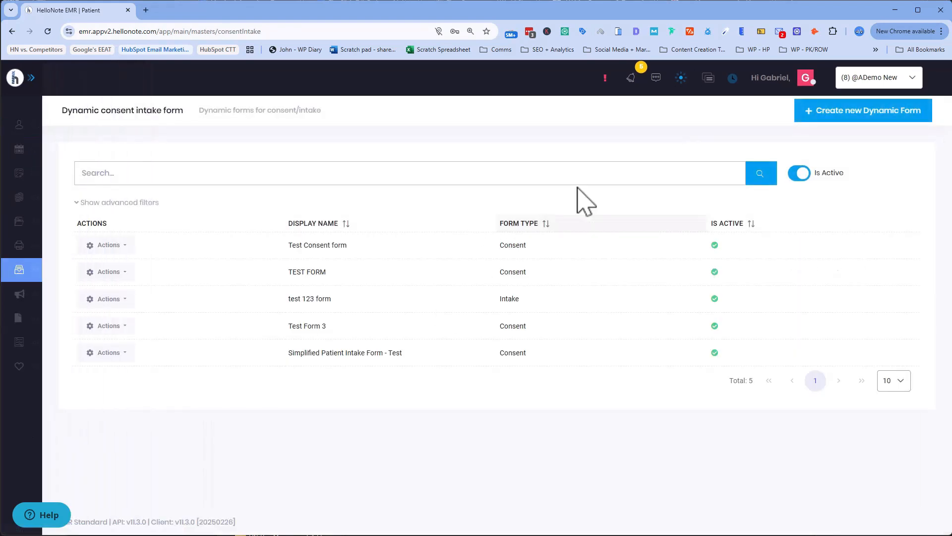
left_click(855, 128)
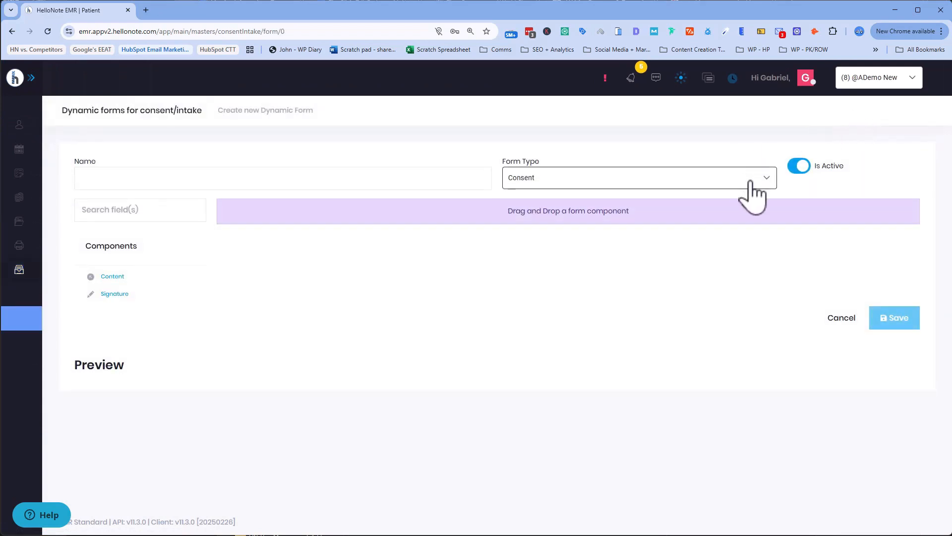
left_click(753, 197)
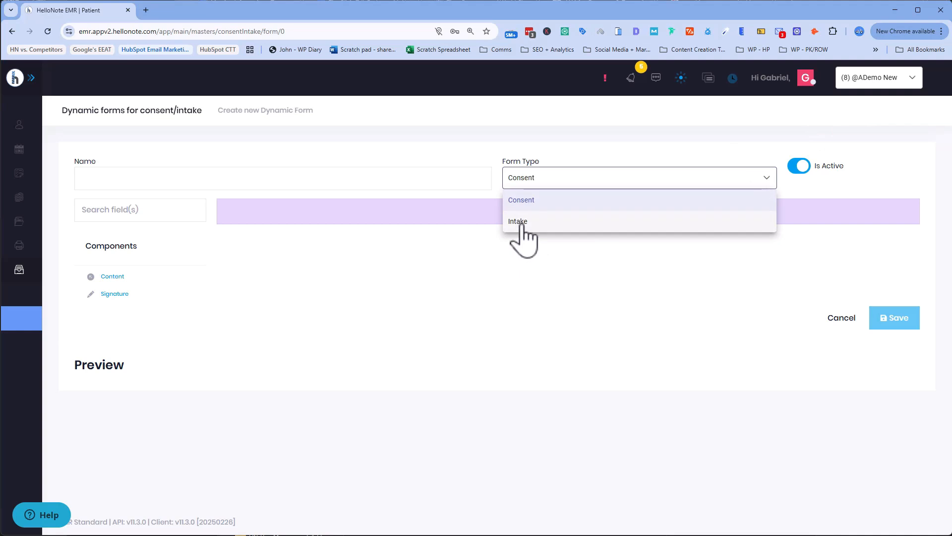
left_click(549, 118)
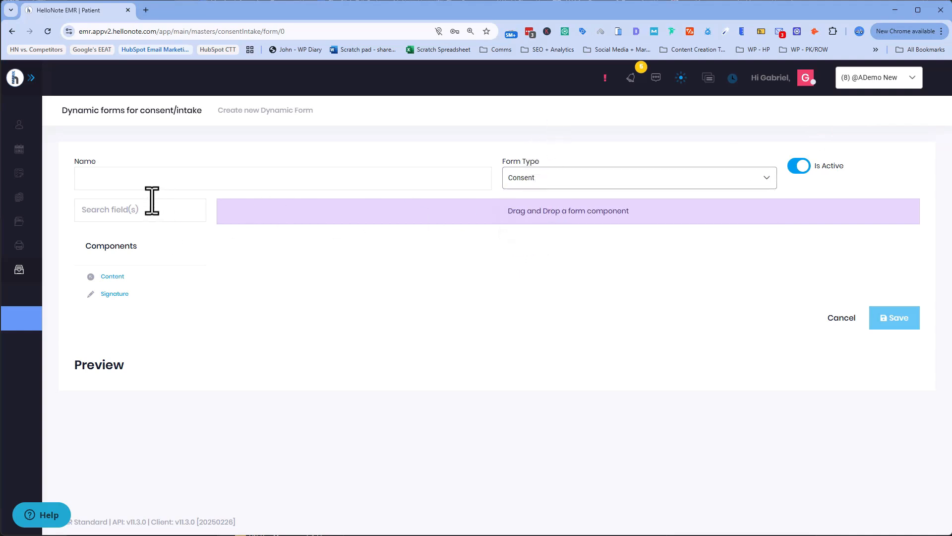
Step: Add a Content block and make 'Telehealth Consent Form' a centred, Huge Heading 1
left_click_drag(103, 277, 361, 223)
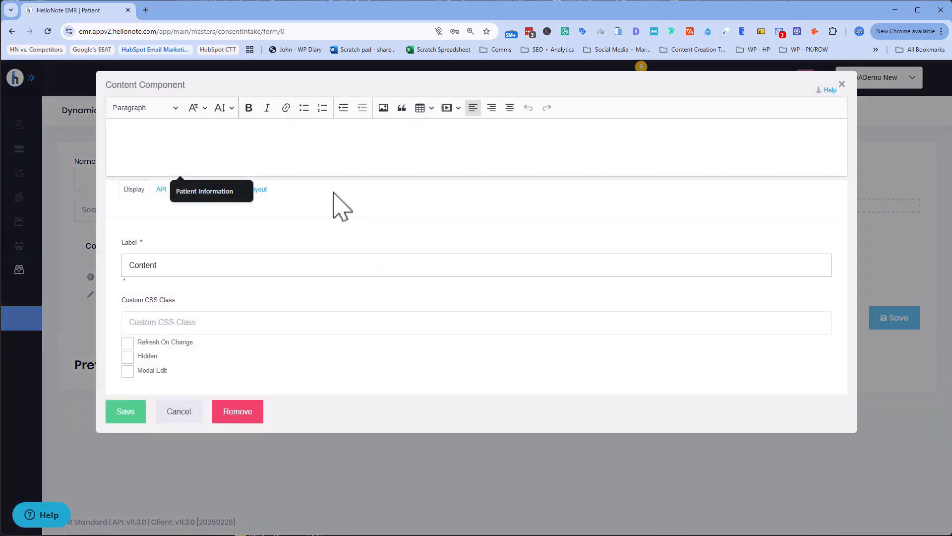
key("alt+Tab")
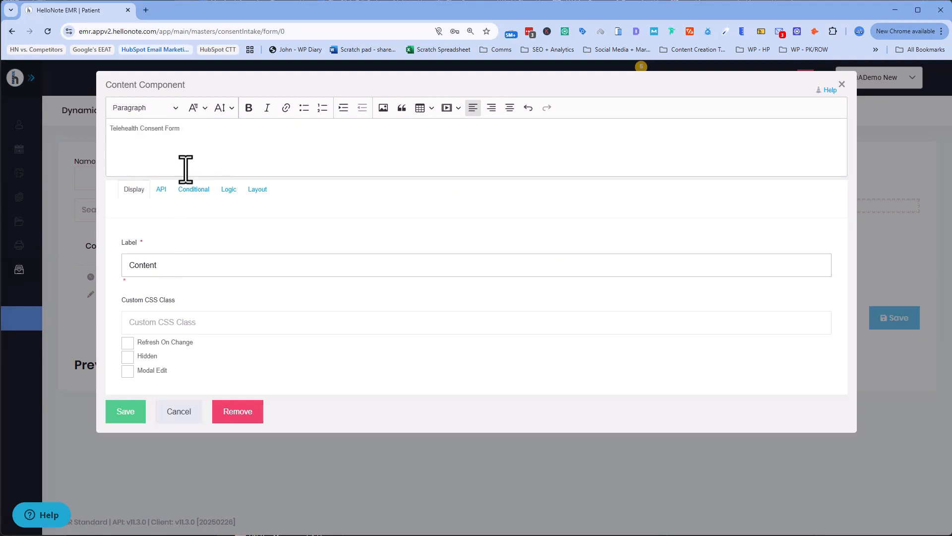
left_click_drag(178, 267, 97, 268)
left_click_drag(181, 128, 102, 128)
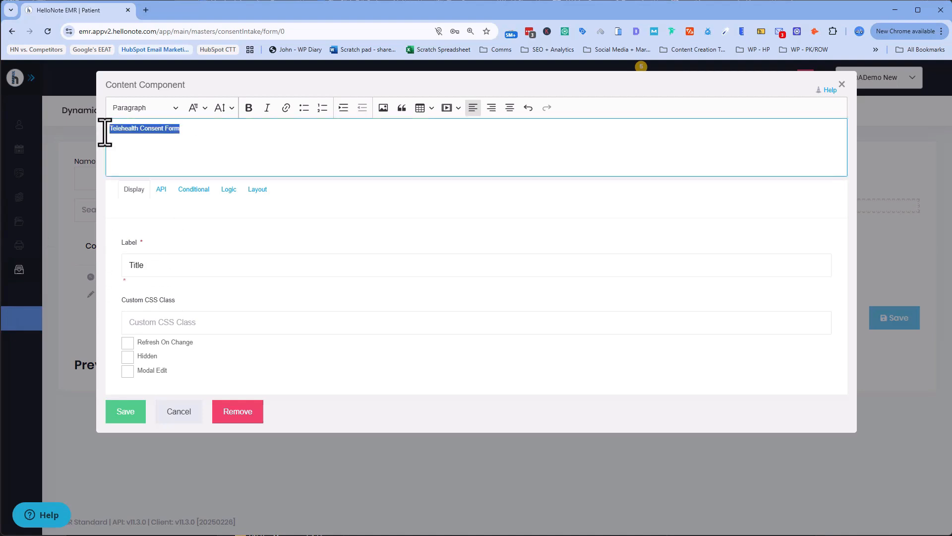
left_click(176, 108)
left_click(188, 150)
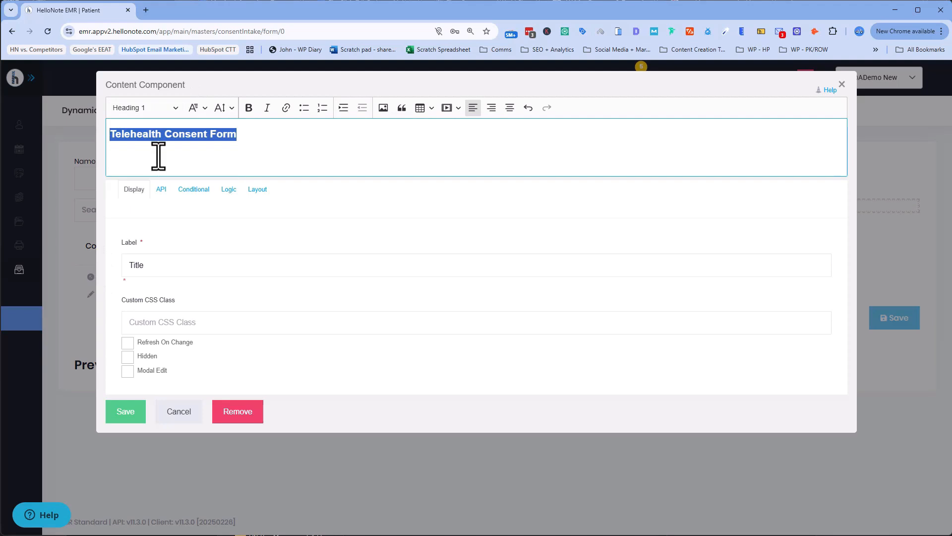
left_click(219, 107)
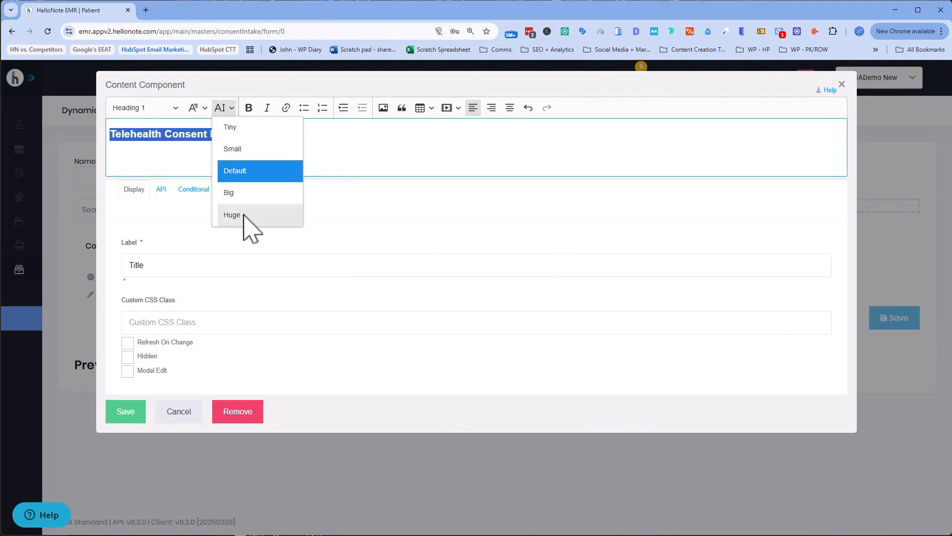
left_click(244, 216)
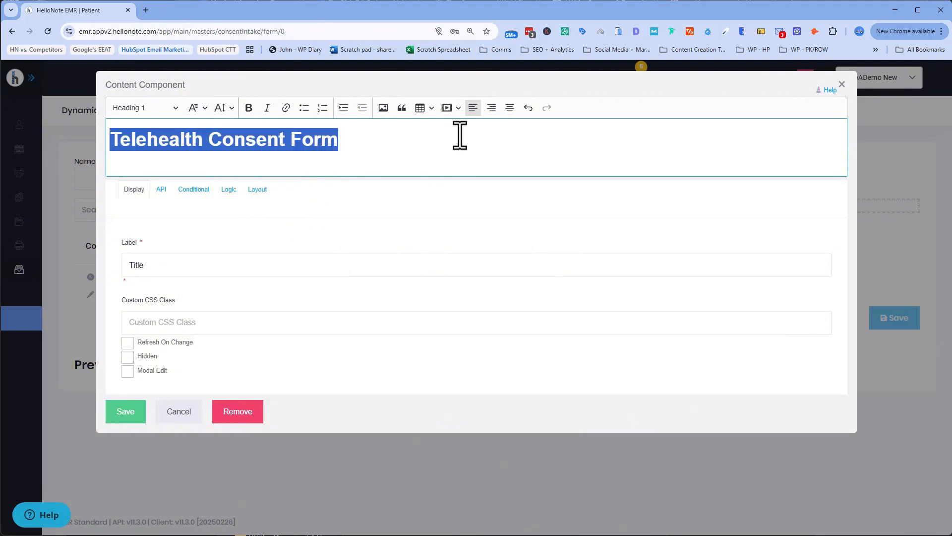
left_click(510, 109)
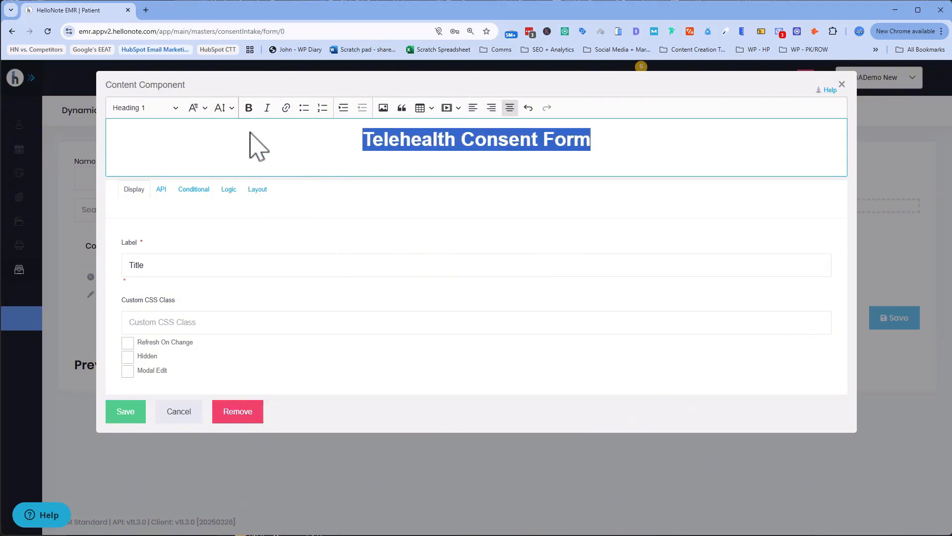
Step: Style 'Fix You Up Therapy Clinic' as a Big Heading 2 and save the Title block
left_click(185, 143)
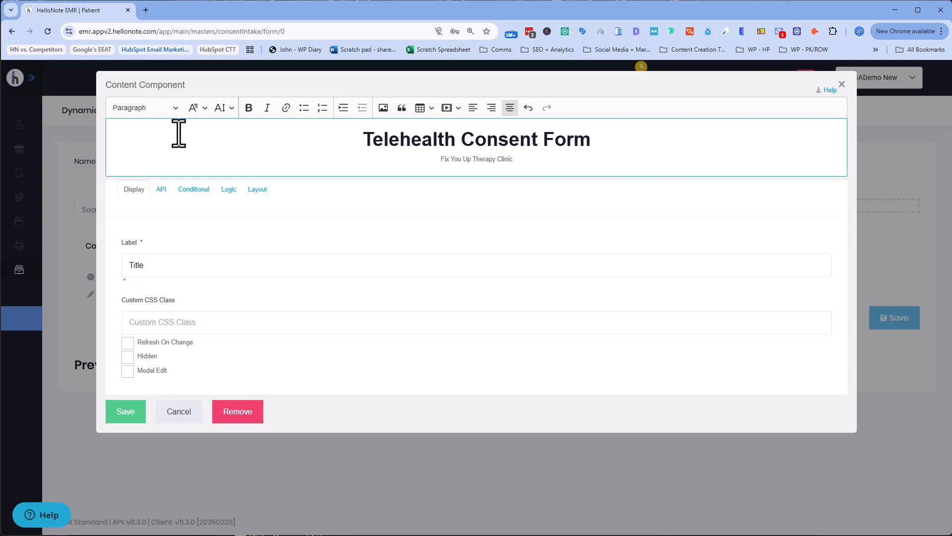
key("shift+Home")
left_click(171, 109)
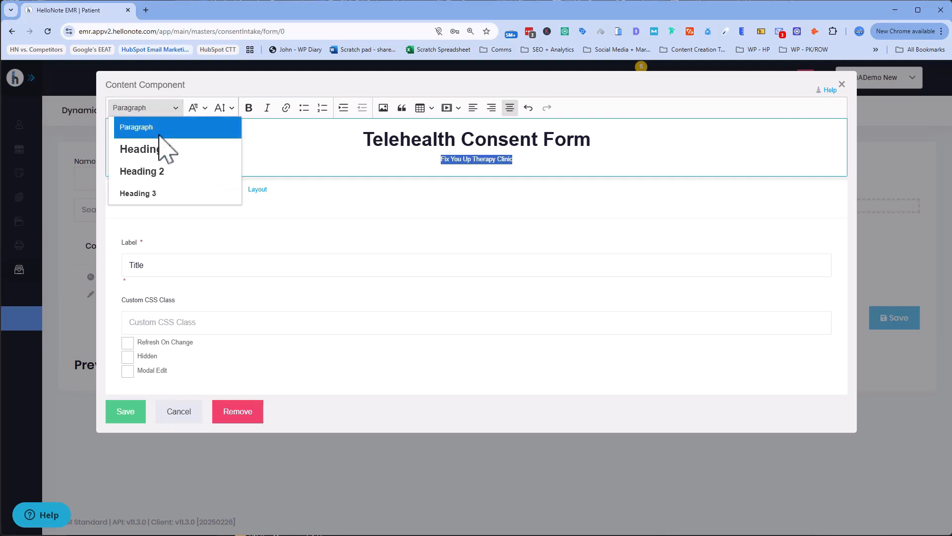
left_click(150, 173)
left_click(222, 107)
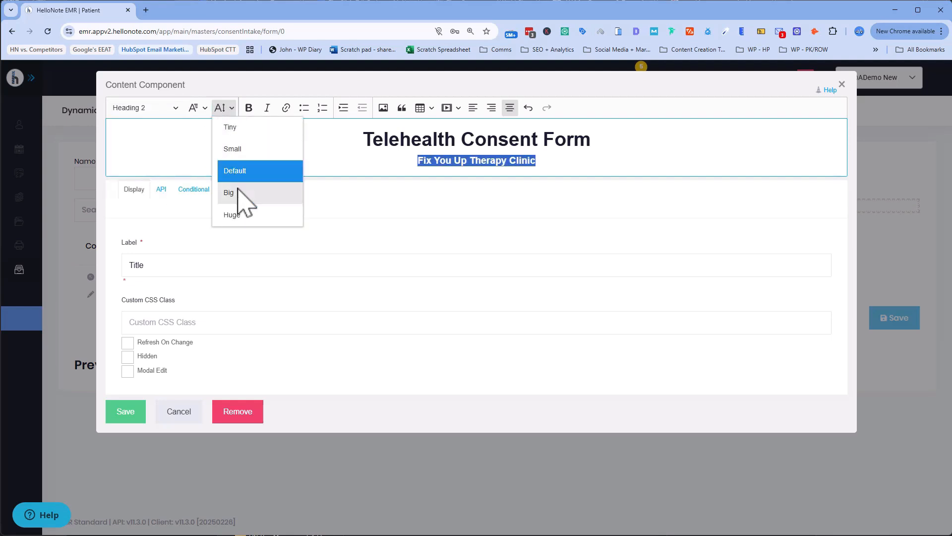
left_click(232, 214)
left_click(124, 415)
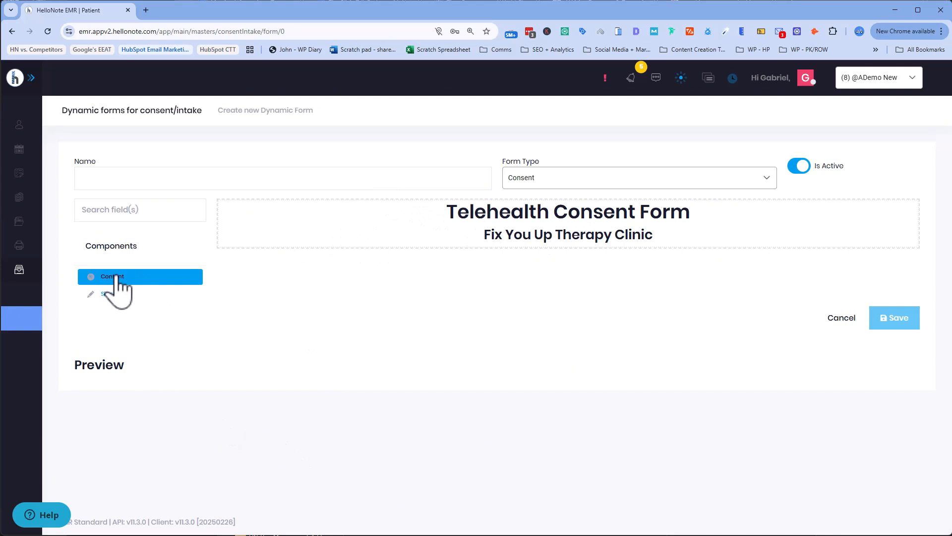
Step: Add a Content block with Patient Name, Date of Birth, Email and Phone lines, labelled 'Patient Info'
left_click_drag(117, 278, 382, 268)
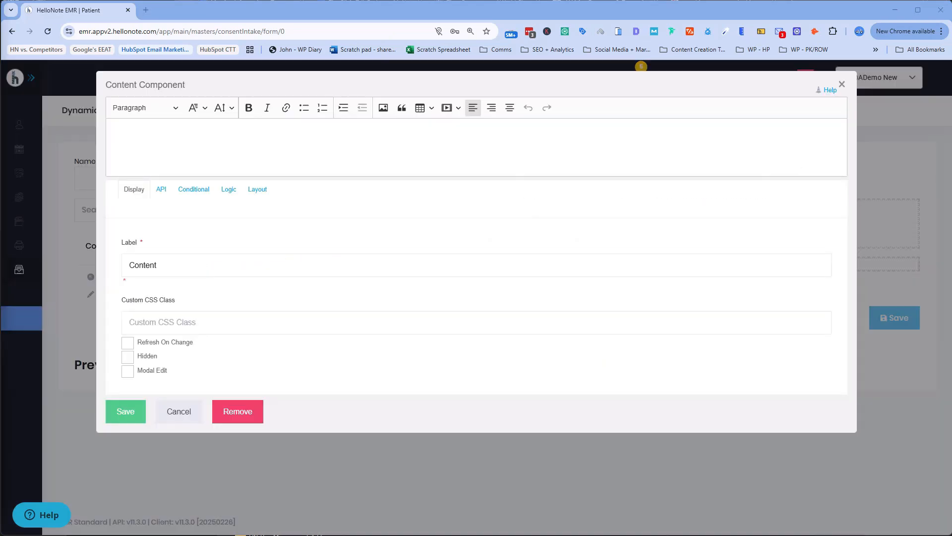
left_click(129, 148)
type("Patient Name: _______________________ Date of Birth: _______________ Email: _______________ Phone: _______________")
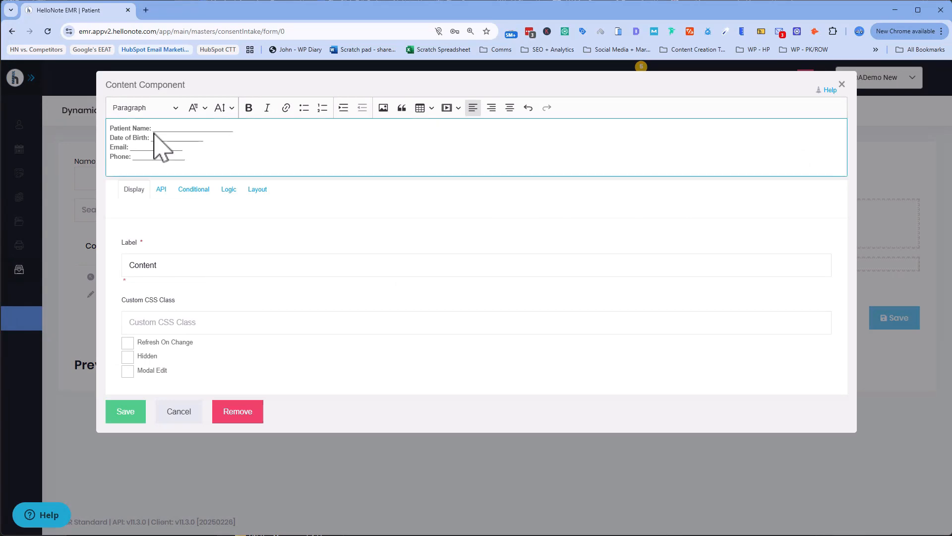
left_click(238, 268)
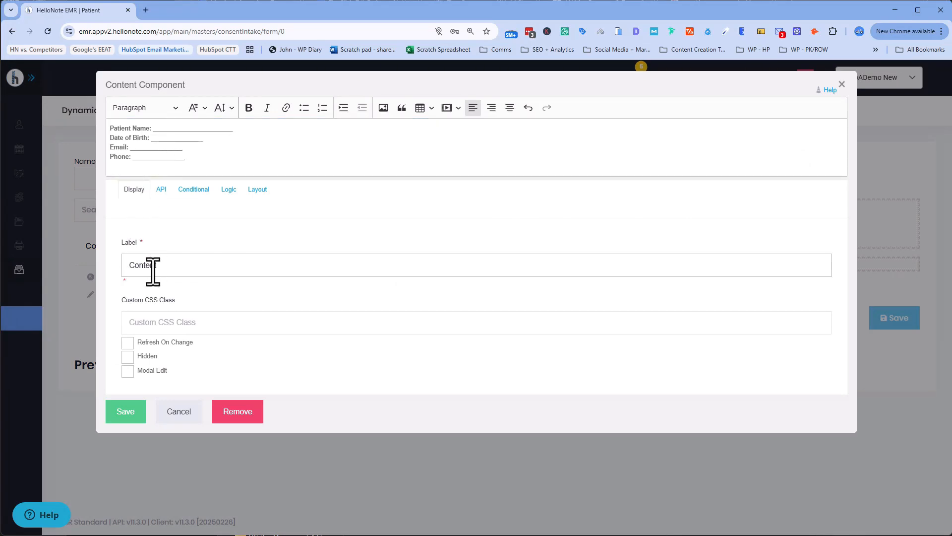
left_click_drag(163, 265, 130, 266)
type("Pat")
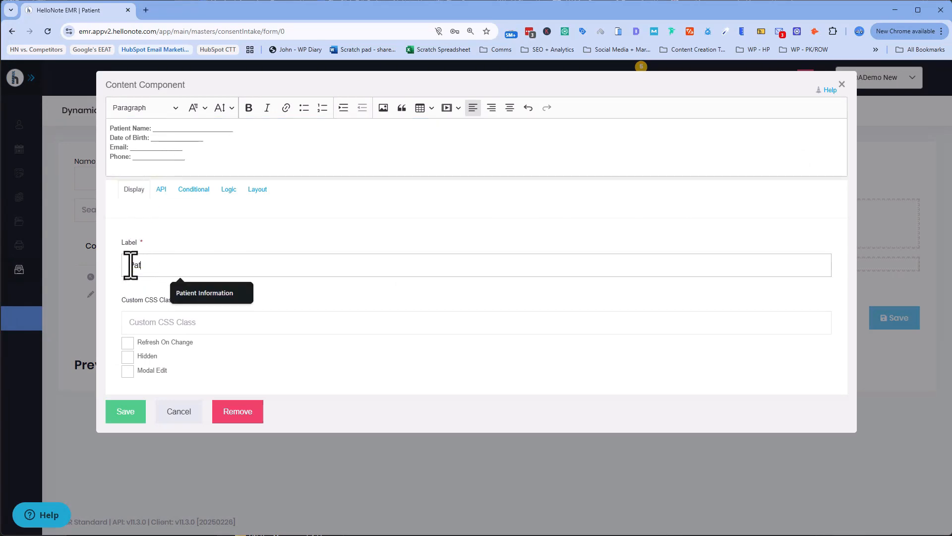
type("ient Info")
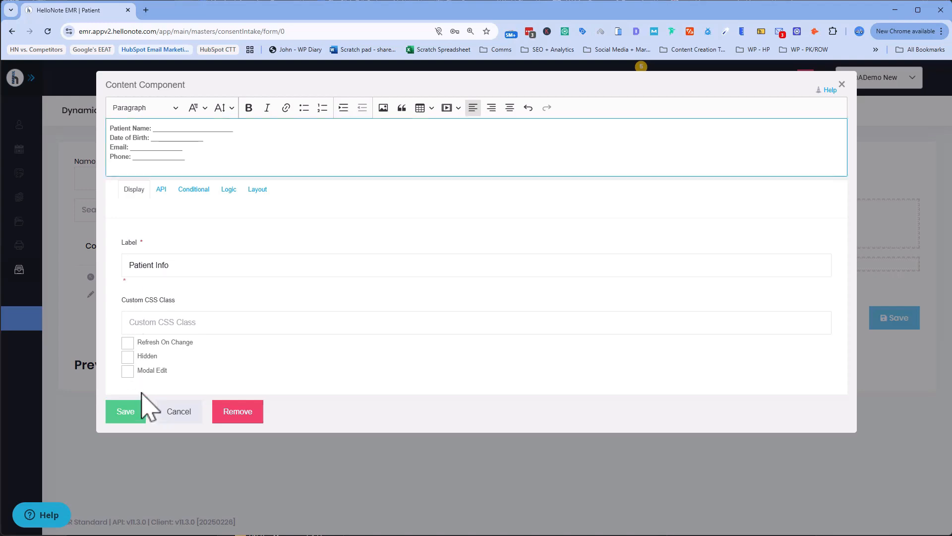
left_click(129, 415)
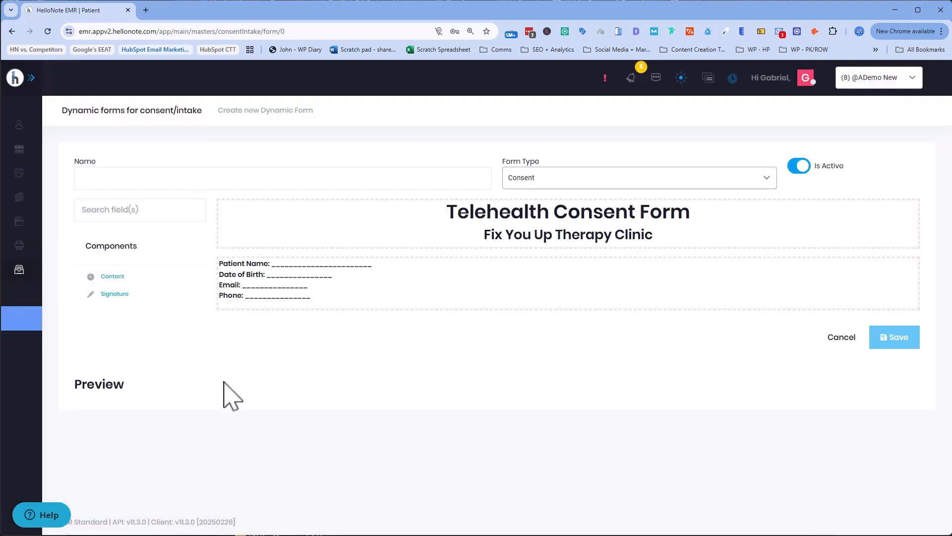
Step: Add a third Content block with a Heading 2 'Consent for Telehealth Services' title and its checklist
left_click_drag(103, 276, 284, 327)
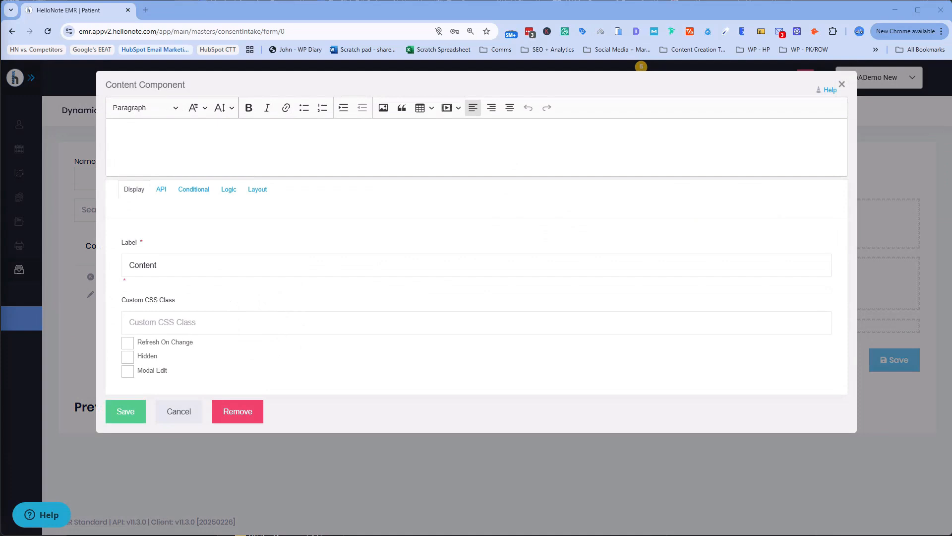
left_click(141, 146)
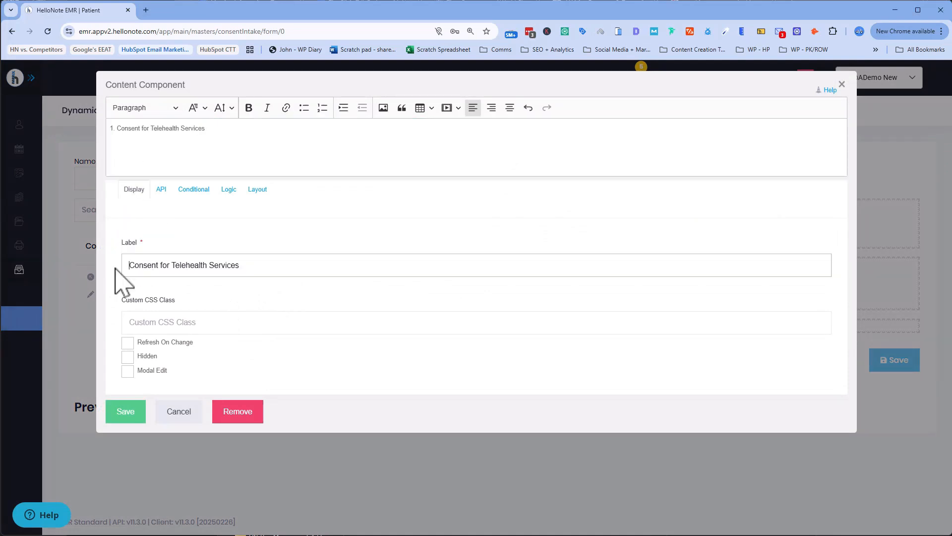
left_click_drag(243, 128, 77, 134)
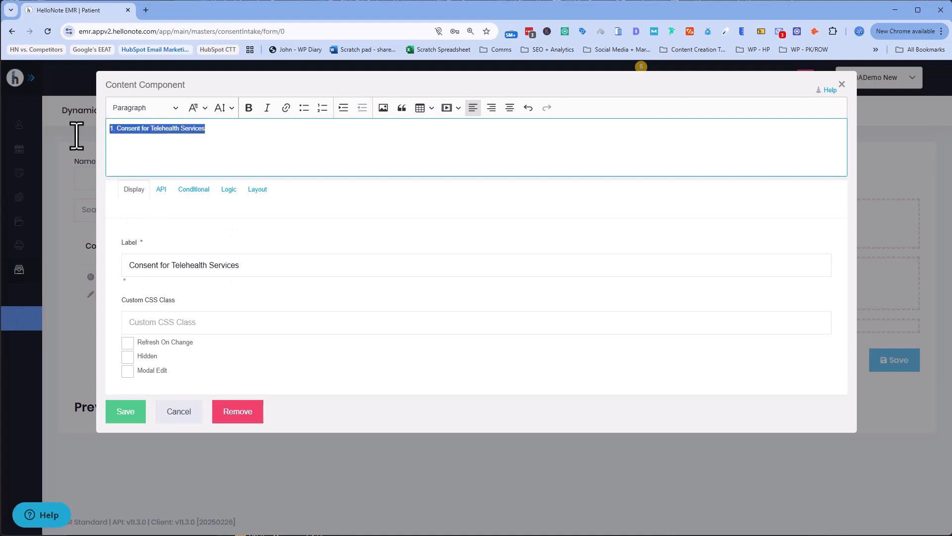
left_click(176, 108)
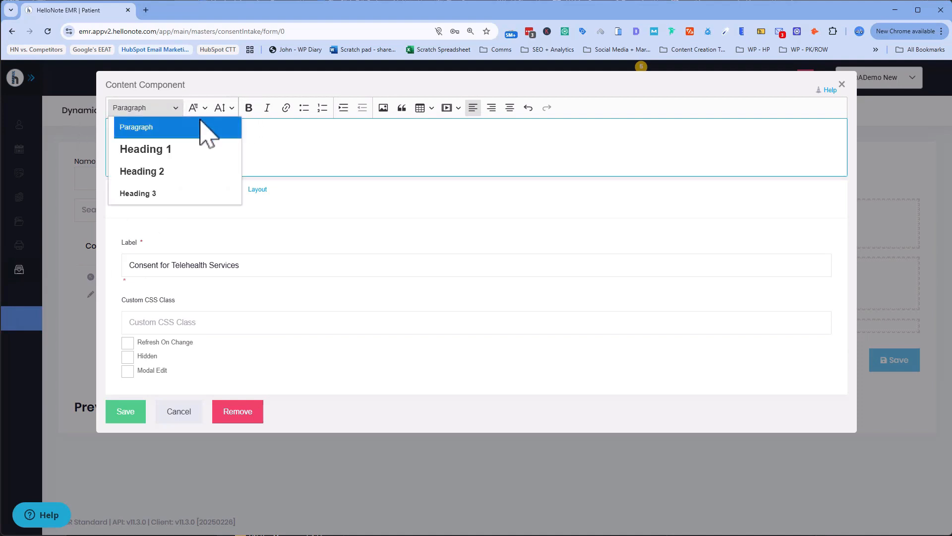
left_click(152, 176)
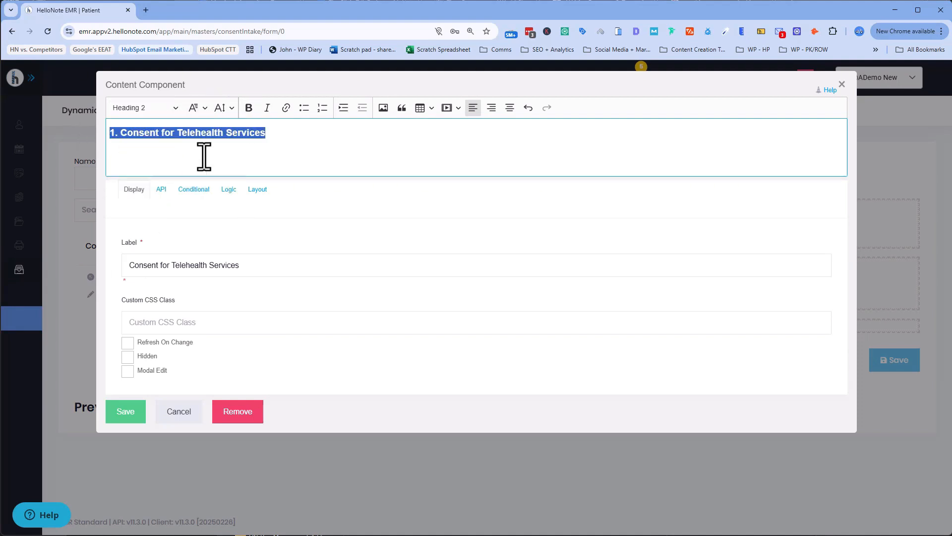
left_click(281, 146)
type("I understand that: ✅ My therapy sessions will be conducted via secure video conferencing. ✅ My personal health information will remain confidential and HIPAA-compliant. ✅ I can ask questions at any time regarding telehealth procedures.")
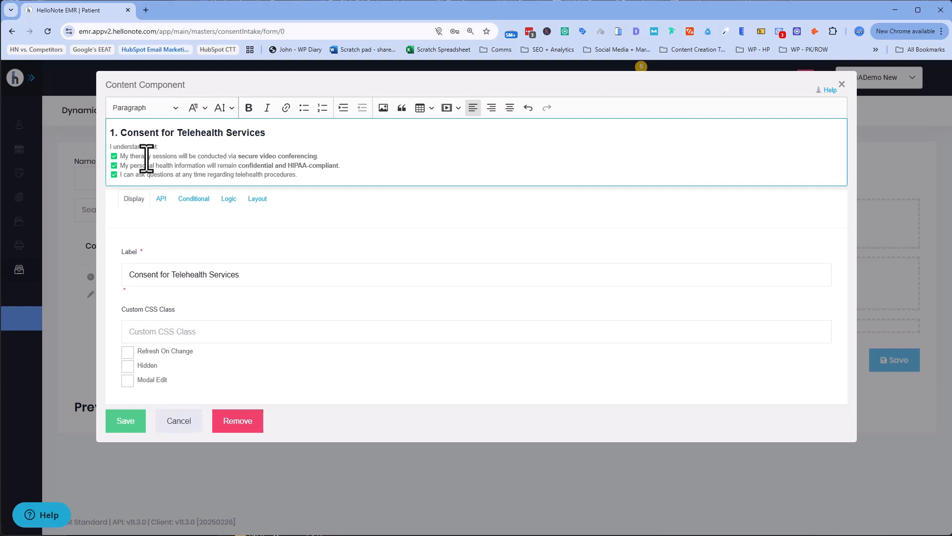
Step: Swap the three check marks for empty ☐ boxes and save the section 1 block
left_click(202, 149)
key("BackSpace")
type("☐")
key("BackSpace")
type("☐")
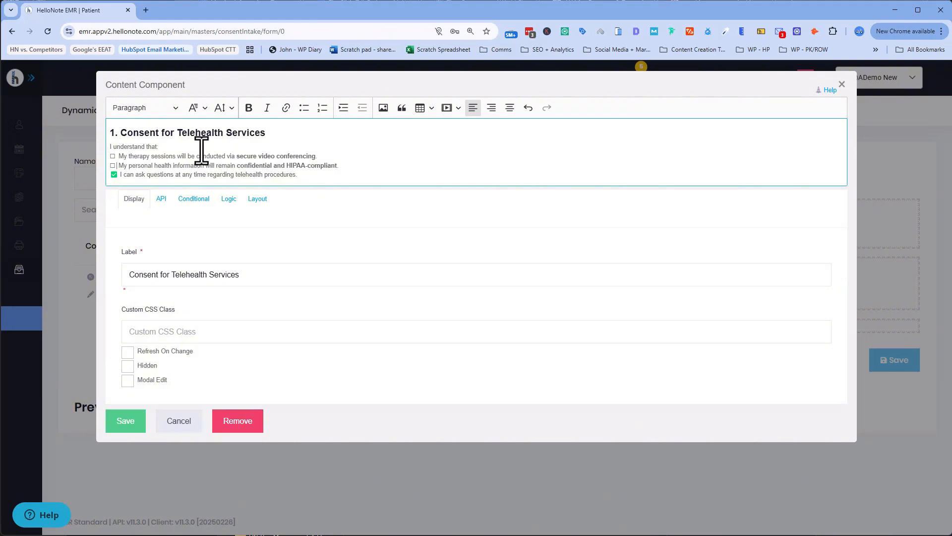
key("BackSpace")
type("☐")
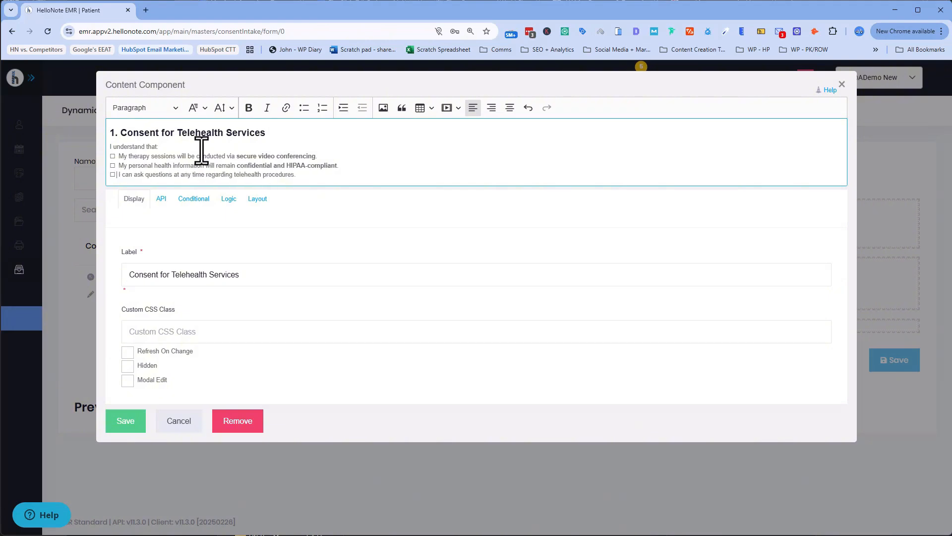
left_click(128, 422)
Step: Add a new Content block holding the 'Technology & Connection Requirements' title
left_click_drag(127, 276, 288, 399)
type("2. Technology & Connection Requirements")
left_click_drag(244, 132, 87, 130)
key("ctrl+c")
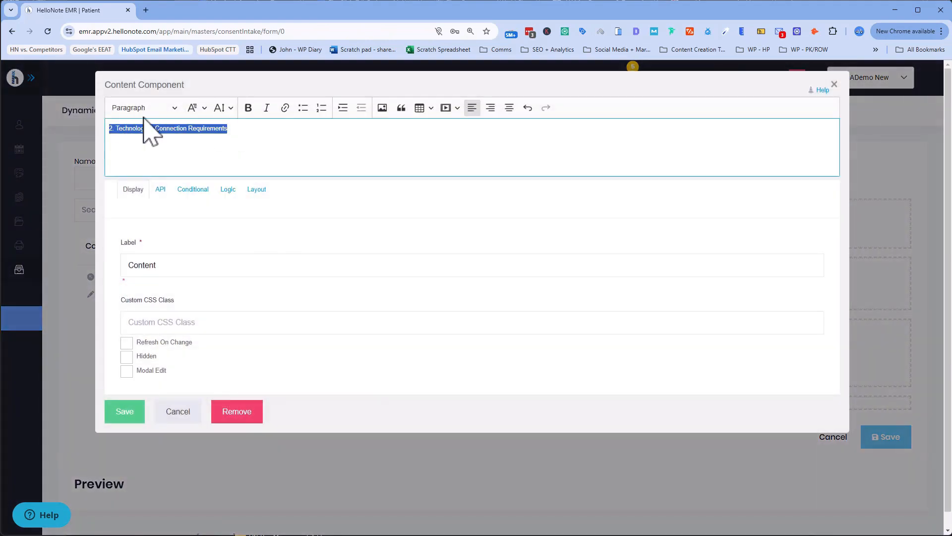
Step: Make the section 2 title a Heading 2, use it as the label, and add its 'I acknowledge that' statements
left_click(175, 110)
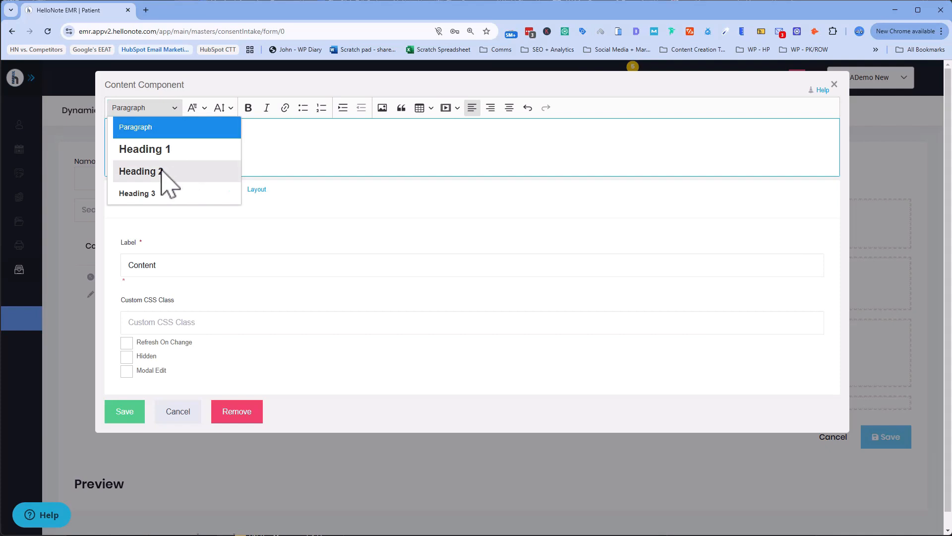
left_click(166, 176)
triple_click(212, 265)
key("ctrl+v")
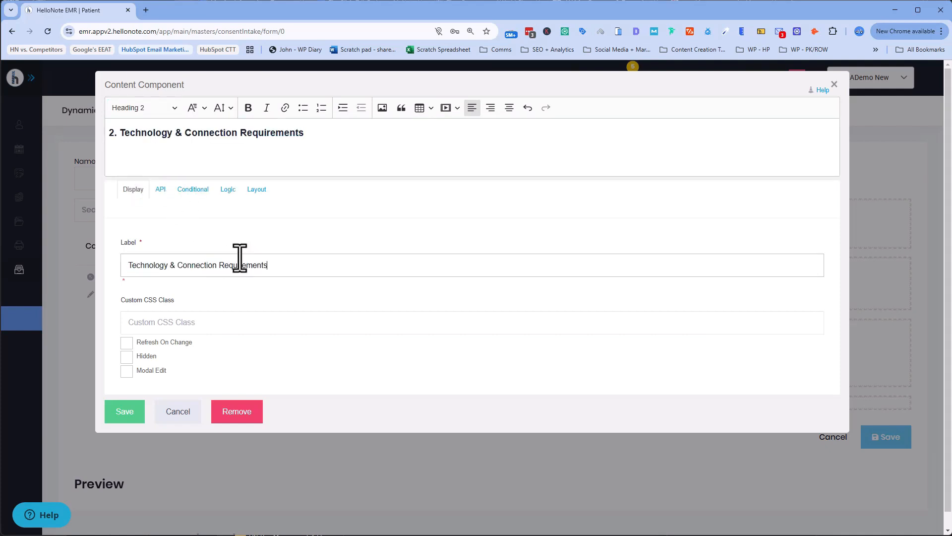
left_click(320, 132)
key("Return")
type("I acknowledge that: ✅ I am responsible for ensuring a stable internet connection and a working device. ✅ The provider is not responsible for technical issues on my end that may disrupt the session. ✅ If the connection is lost, my therapist will attempt to reconnect.")
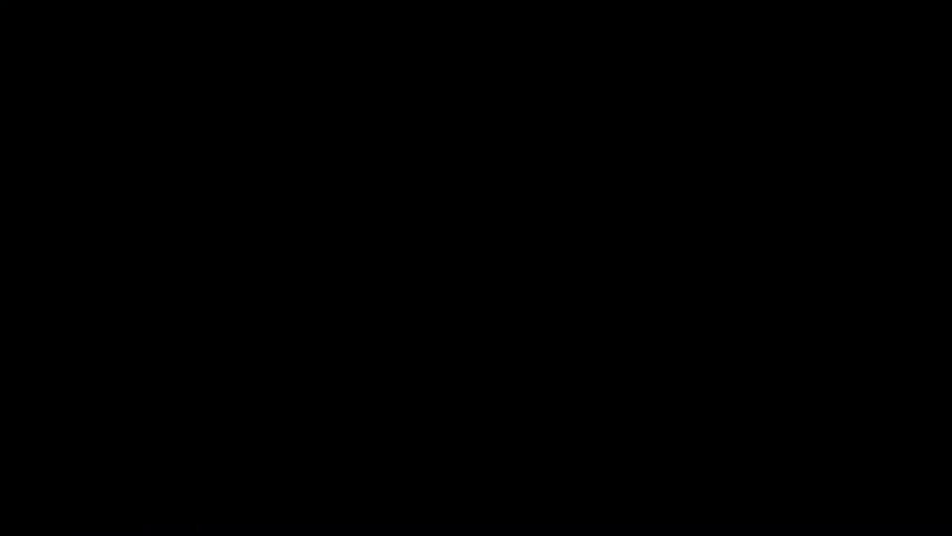
Step: Replace section 2's check marks with ☐ boxes and paste in sections 3–5
left_click(117, 156)
key("BackSpace")
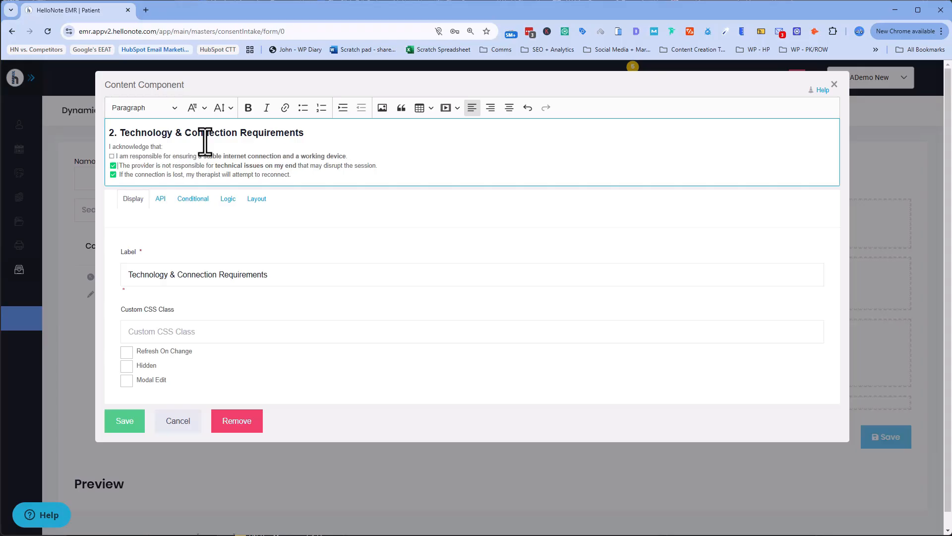
key("BackSpace")
key("BackSpace")
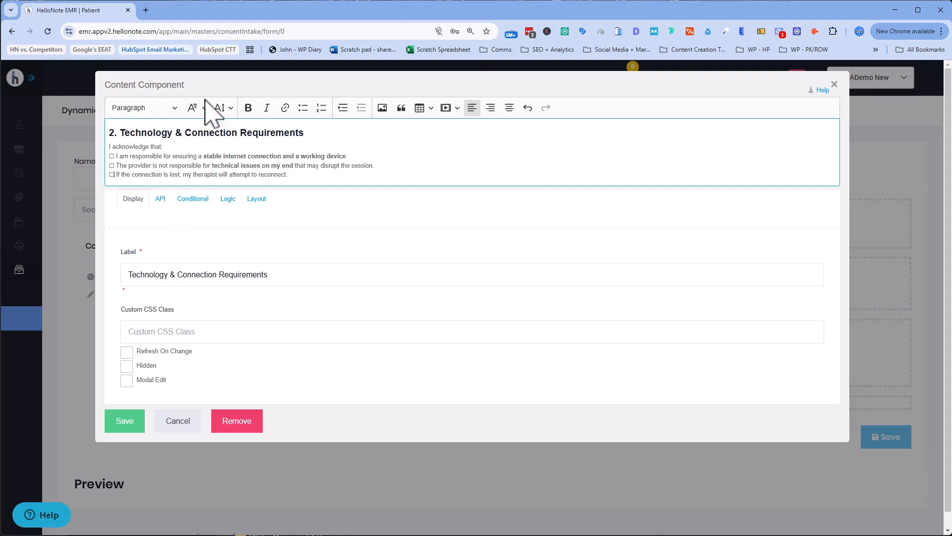
left_click(305, 179)
key("Return")
key("ctrl+v")
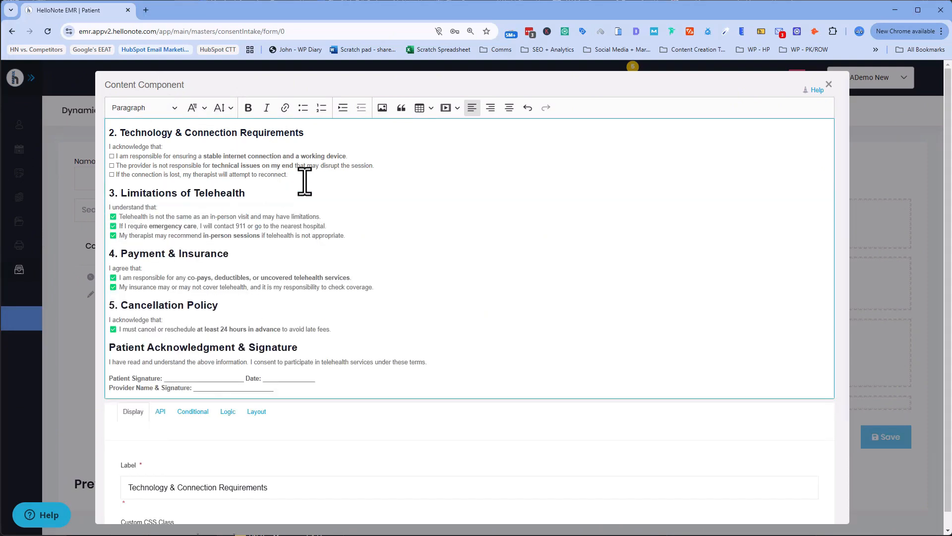
Step: Set Limitations and Payment & Insurance headings to Heading 2, Cancellation Policy to Heading 3
left_click(246, 198)
left_click_drag(245, 199, 100, 192)
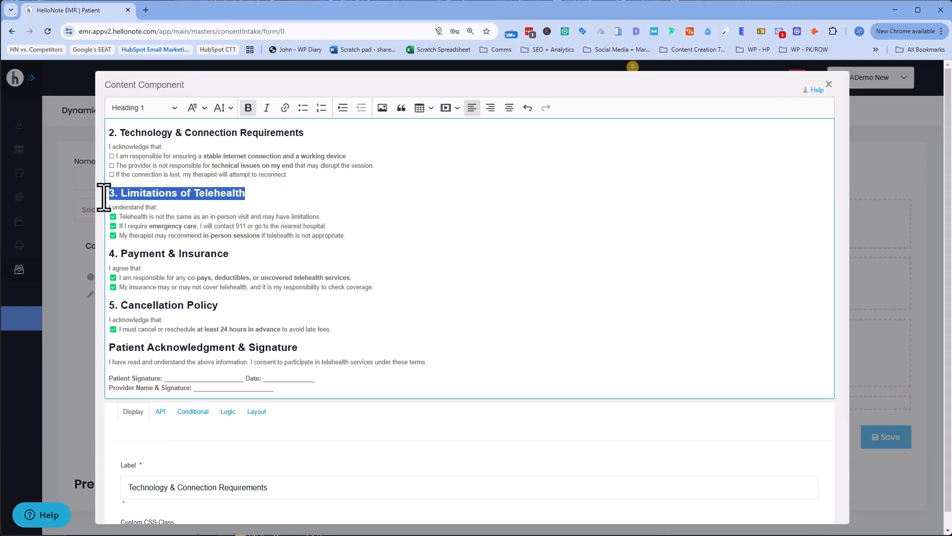
left_click(169, 108)
left_click(150, 171)
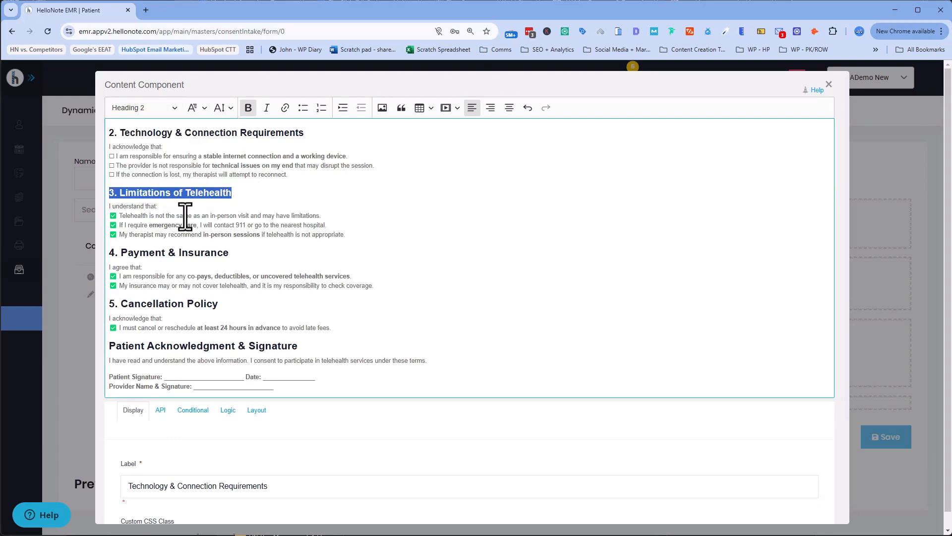
left_click(186, 234)
left_click_drag(231, 256, 102, 253)
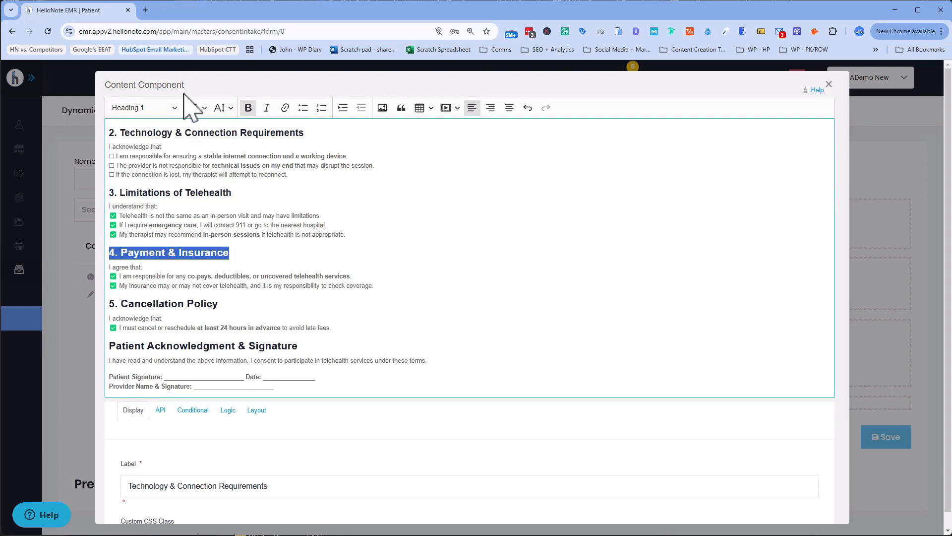
left_click(171, 110)
left_click(153, 176)
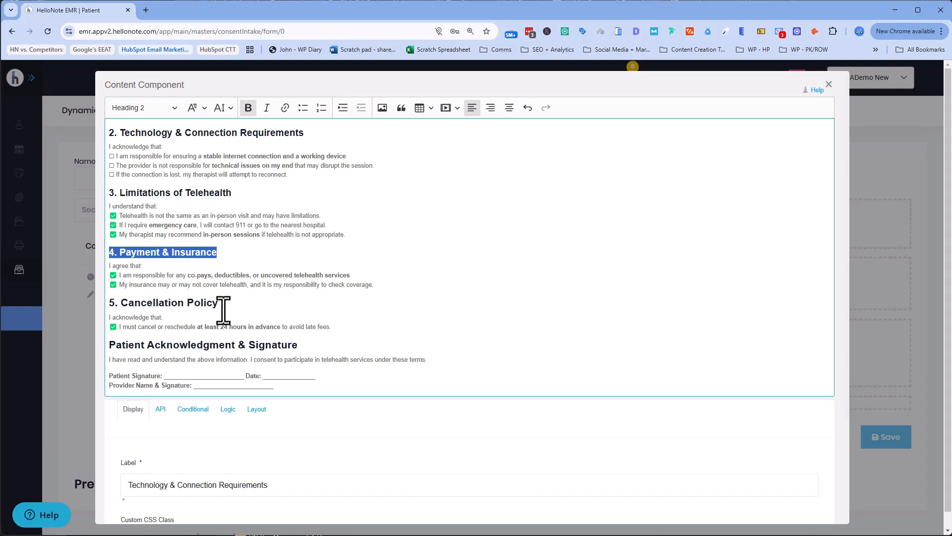
left_click_drag(220, 304, 128, 311)
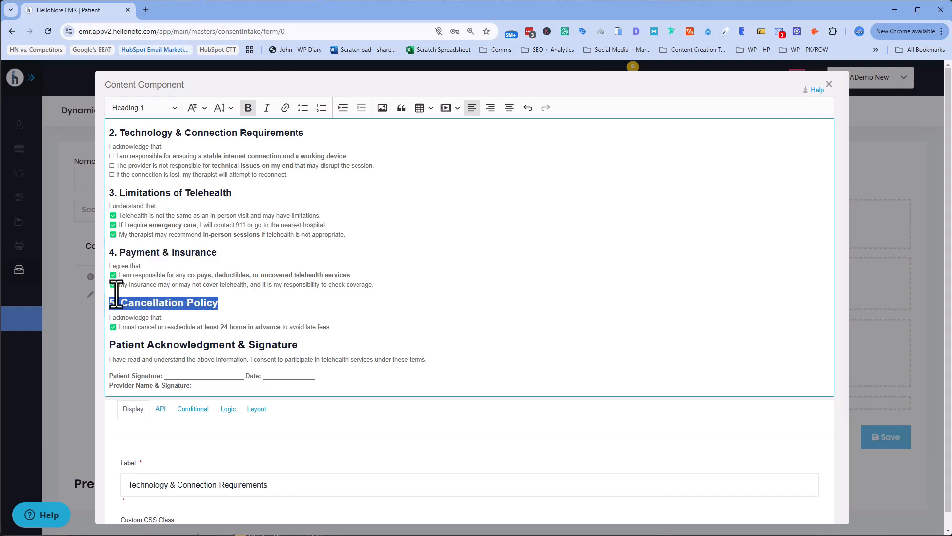
left_click(173, 109)
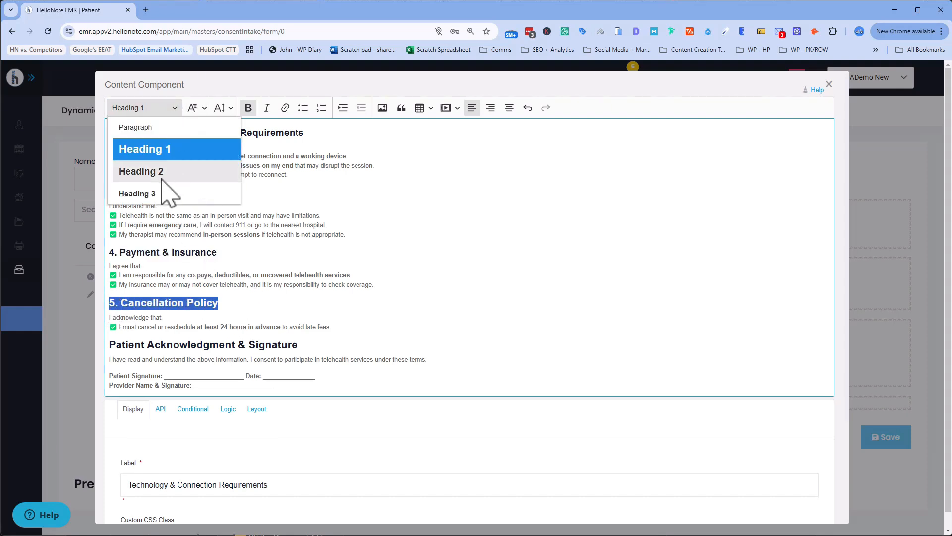
left_click(134, 193)
Step: Make the acknowledgment heading level 3, delete the signature lines, clear the label, and save
left_click_drag(298, 343, 110, 342)
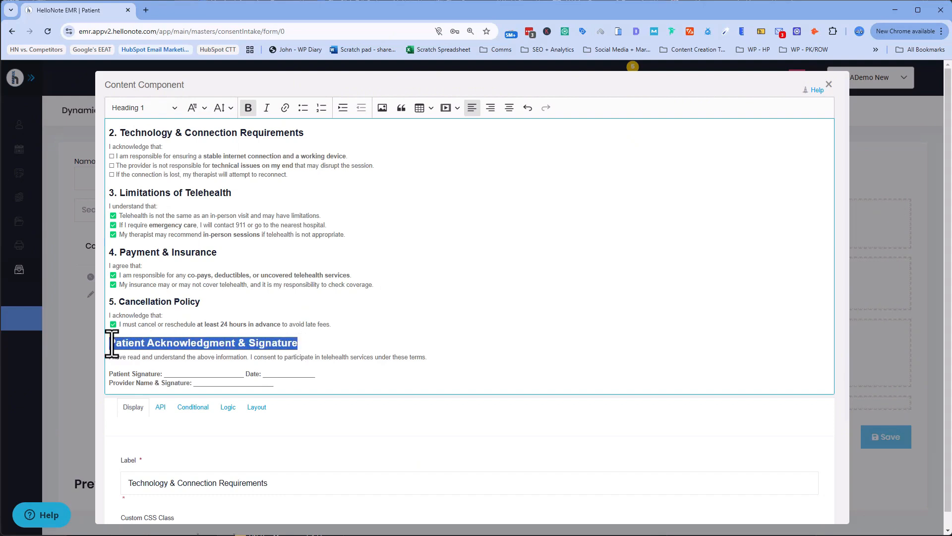
left_click(174, 108)
left_click(139, 192)
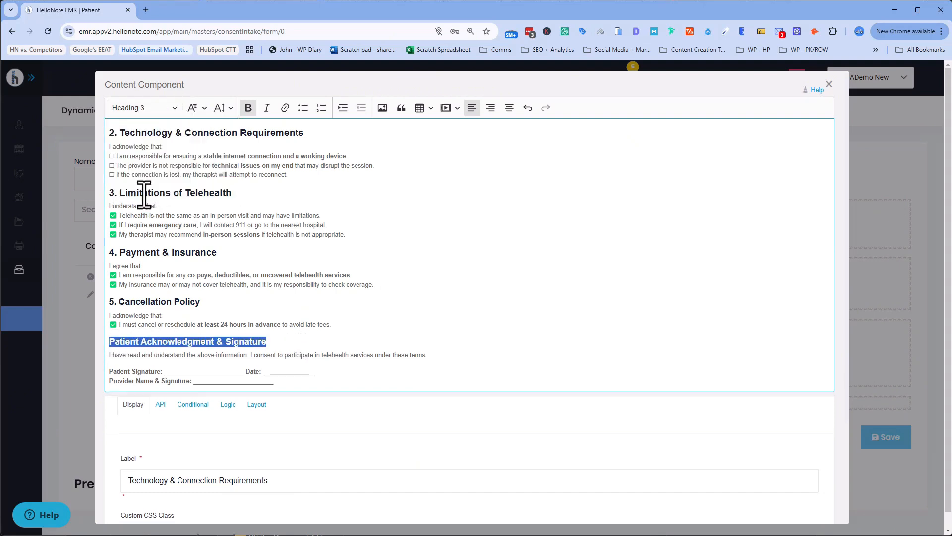
left_click(266, 327)
mouse_move(275, 382)
left_mouse_down()
mouse_move(140, 336)
mouse_move(108, 339)
left_mouse_up()
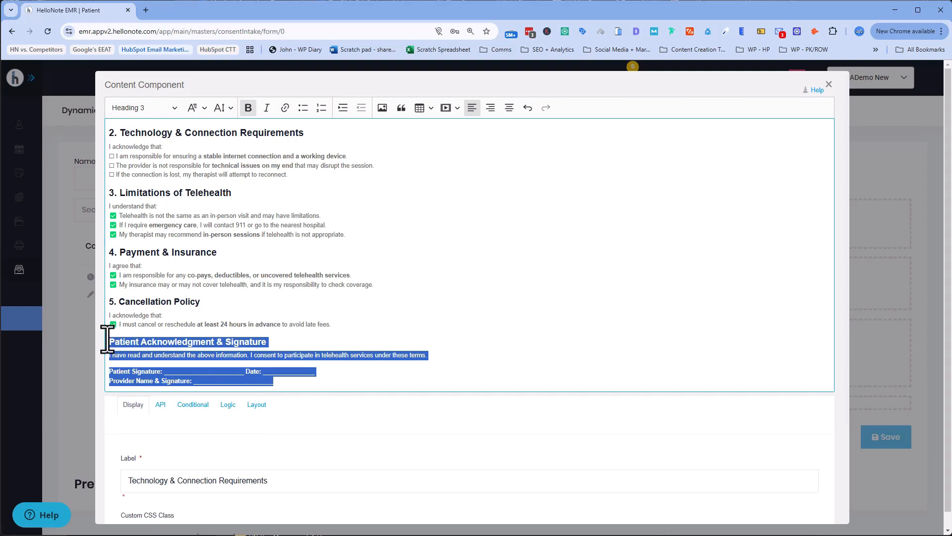
key("Delete")
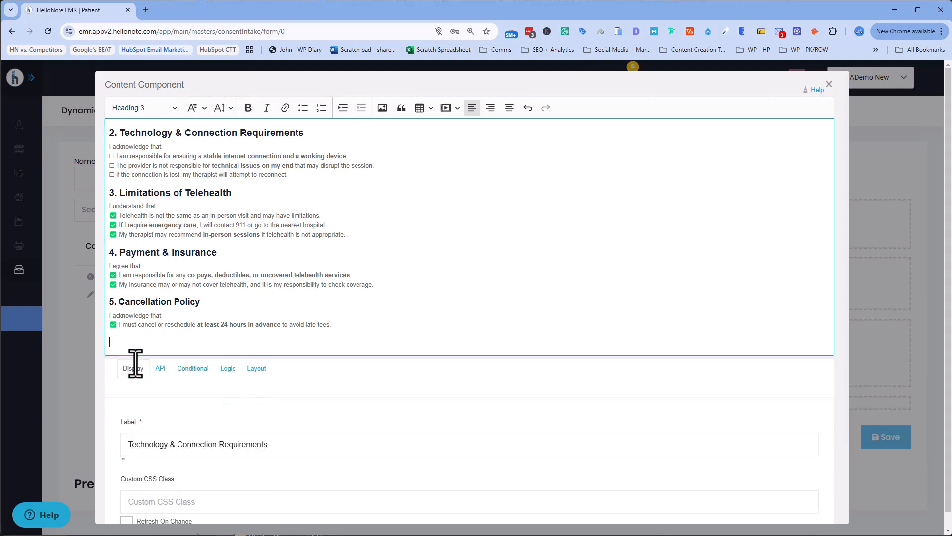
key("BackSpace")
triple_click(122, 424)
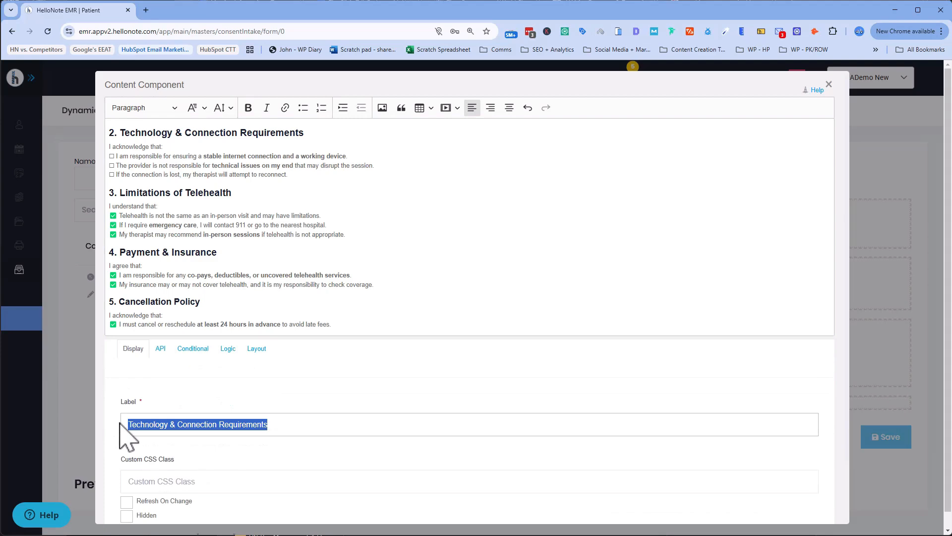
key("BackSpace")
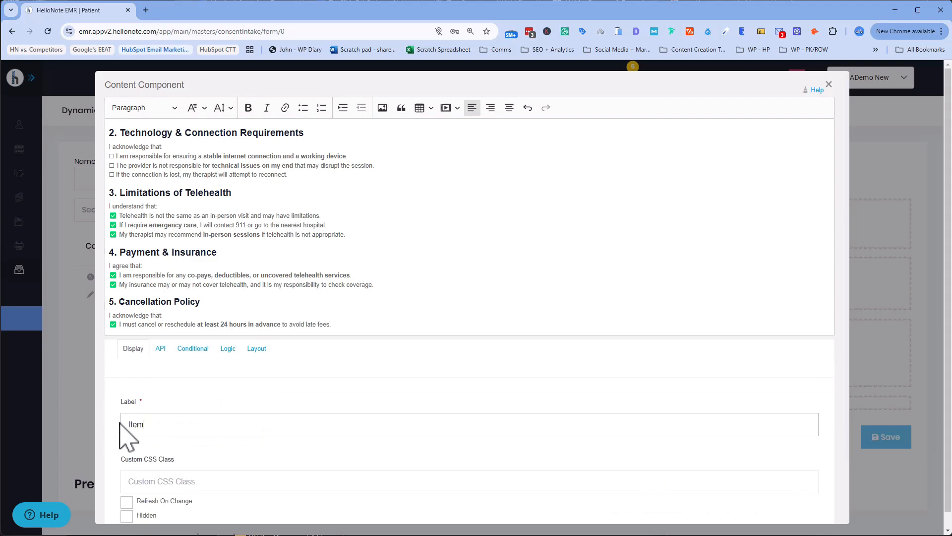
scroll(248, 451, "down", 3)
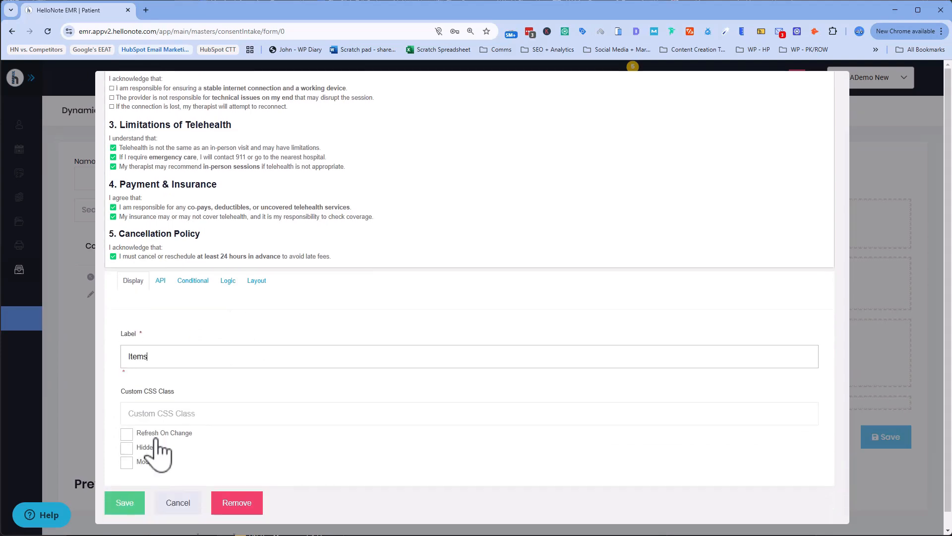
left_click(122, 506)
Step: Reopen the Items block for editing and copy an empty ☐ checkbox character
scroll(340, 297, "down", 4)
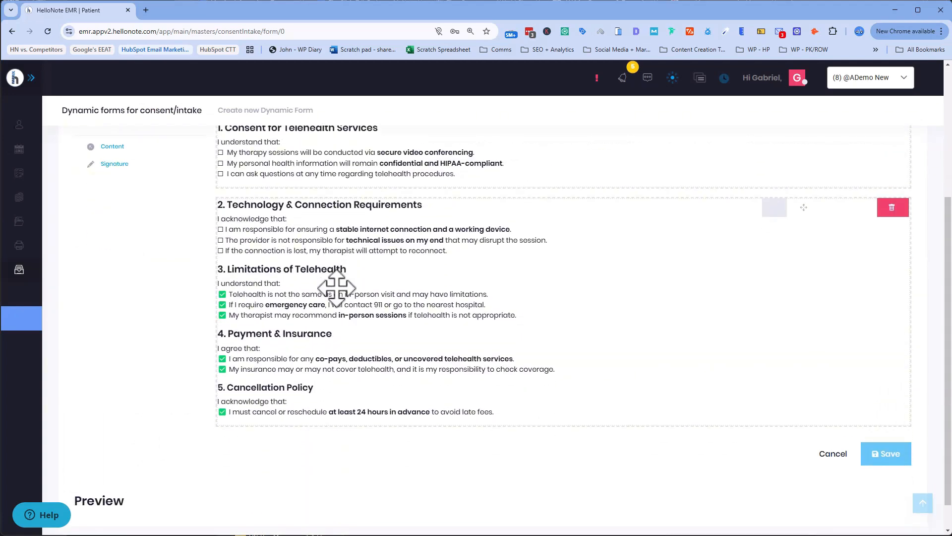
scroll(484, 265, "up", 4)
scroll(389, 272, "down", 5)
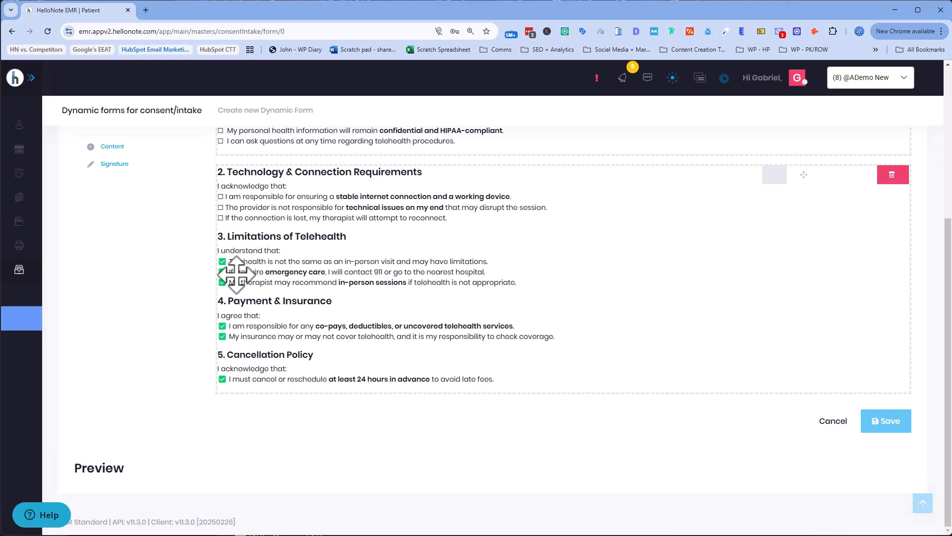
left_click(774, 174)
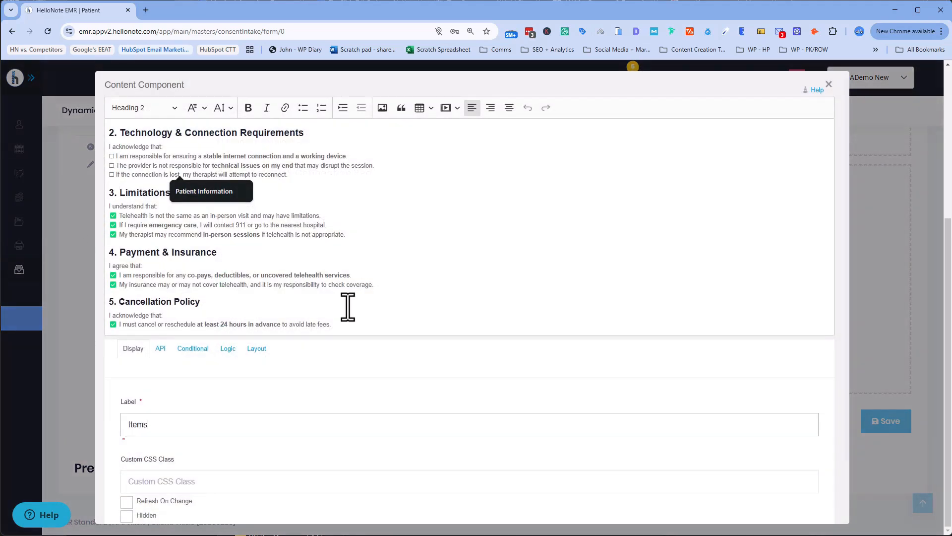
left_click(114, 183)
left_click_drag(114, 177, 108, 176)
key("ctrl+c")
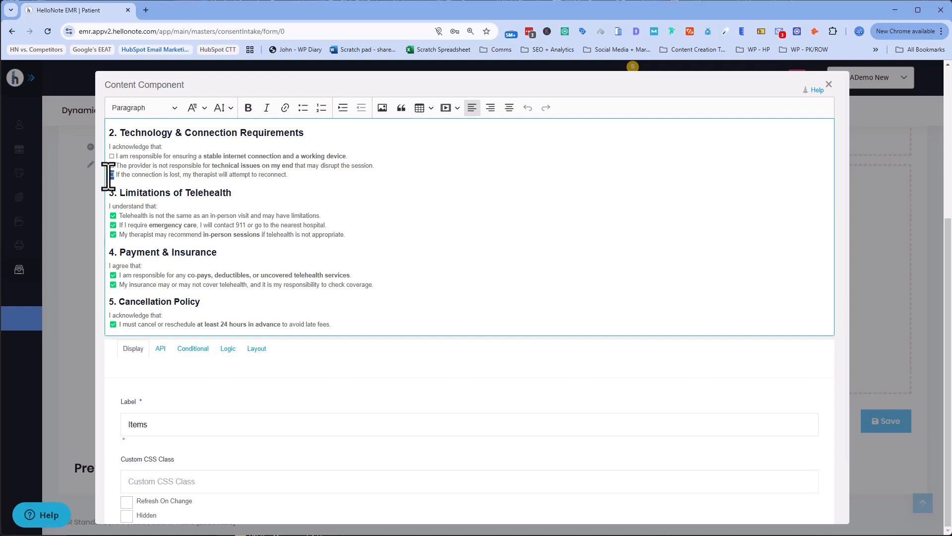
Step: Replace the three Limitations of Telehealth check marks with ☐ boxes
key("BackSpace")
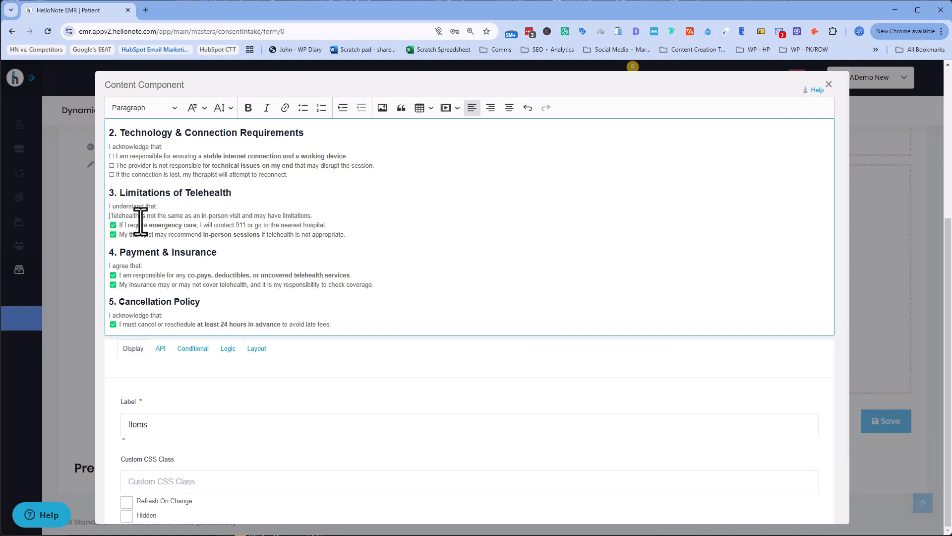
key("ctrl+v")
key("Down")
key("BackSpace")
key("ctrl+v")
key("Down")
key("BackSpace")
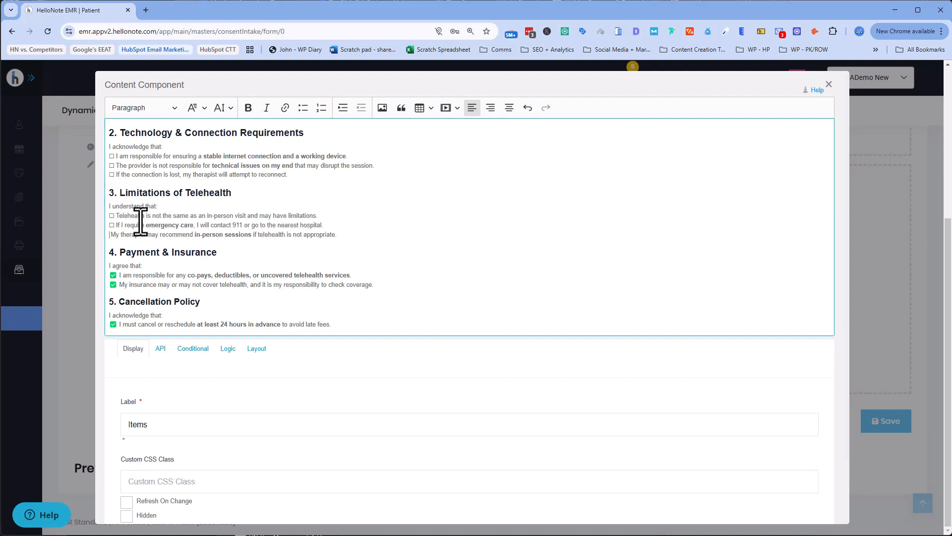
key("ctrl+v")
Step: Replace the Payment & Insurance and Cancellation Policy check marks with ☐ boxes
key("Down")
key("BackSpace")
key("ctrl+v")
key("Down")
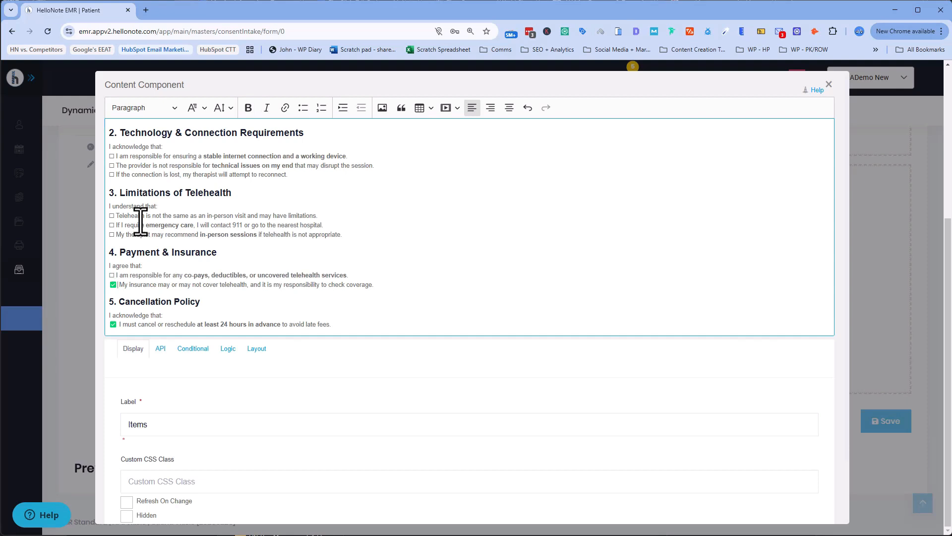
key("BackSpace")
key("ctrl+v")
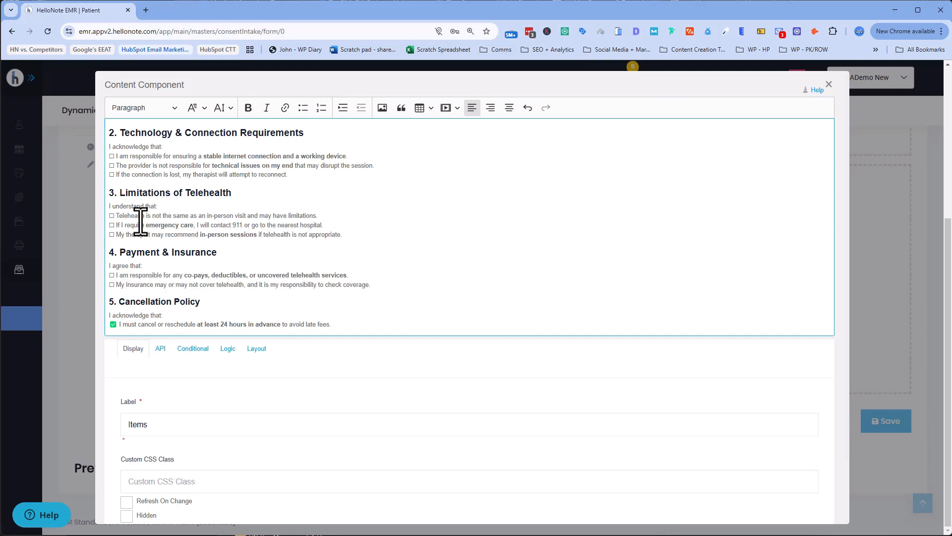
key("BackSpace")
key("ctrl+v")
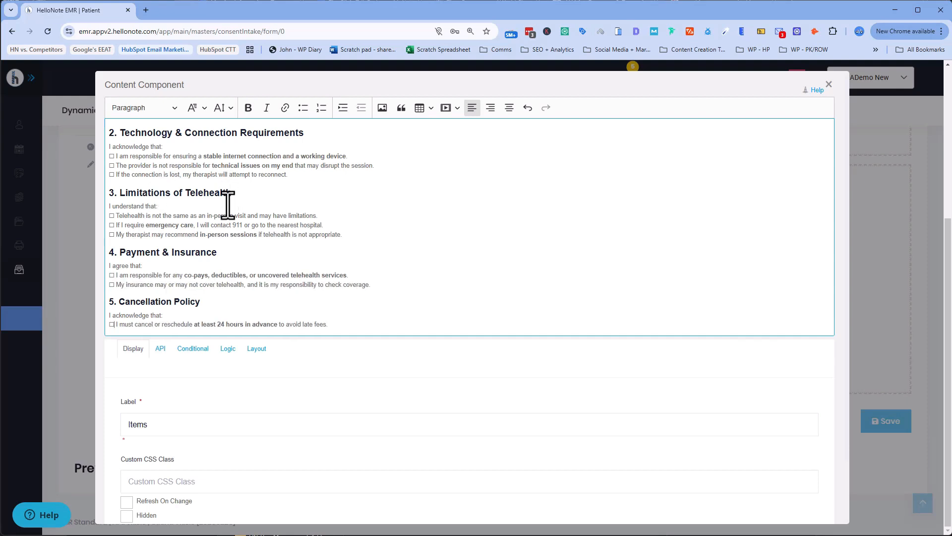
scroll(229, 213, "down", 1)
Step: Save the checklist edits and add a Signature pad below the acknowledgment block
left_click(124, 503)
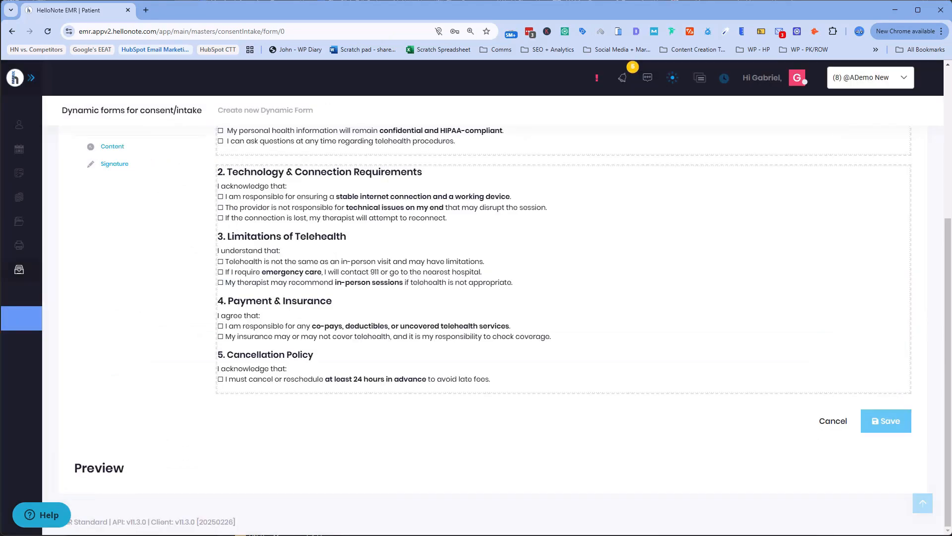
scroll(569, 357, "up", 5)
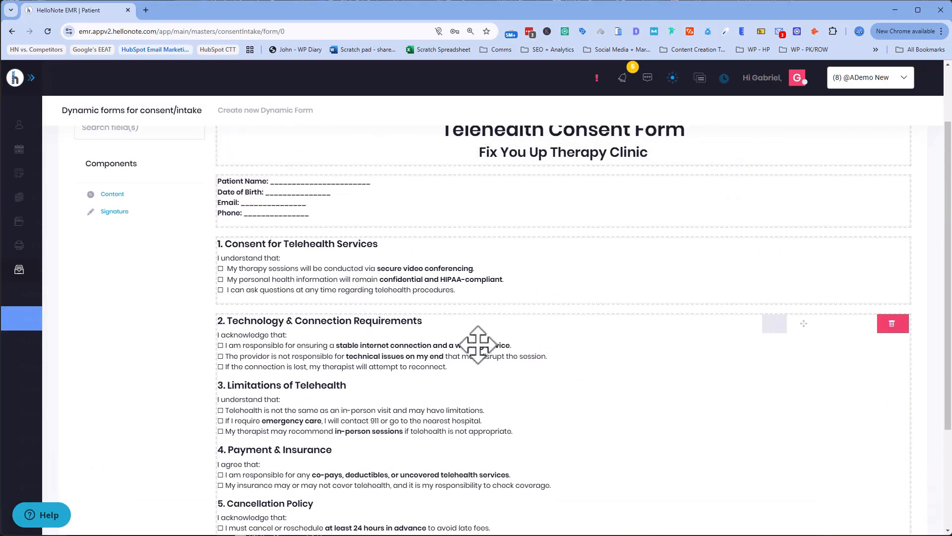
scroll(477, 344, "down", 5)
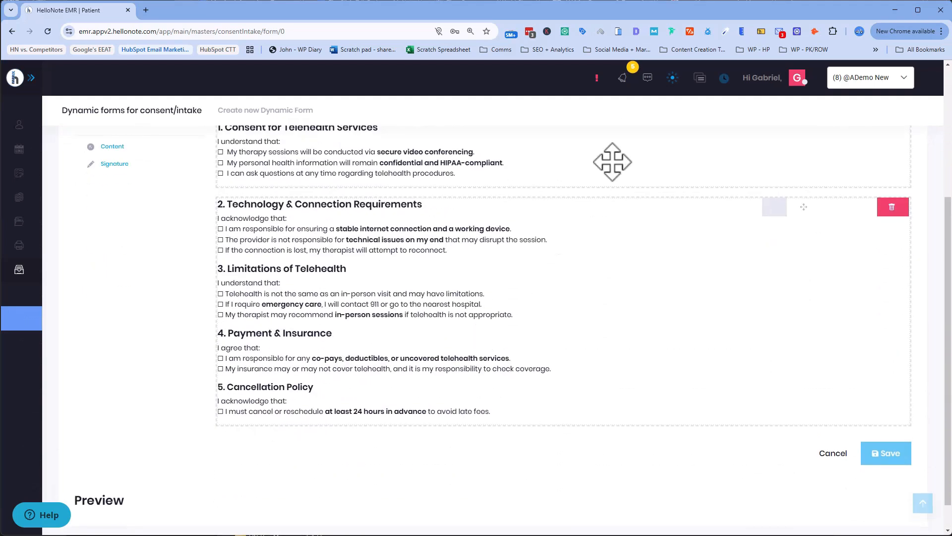
mouse_move(110, 169)
left_mouse_down()
mouse_move(191, 297)
mouse_move(315, 425)
mouse_move(292, 464)
left_mouse_up()
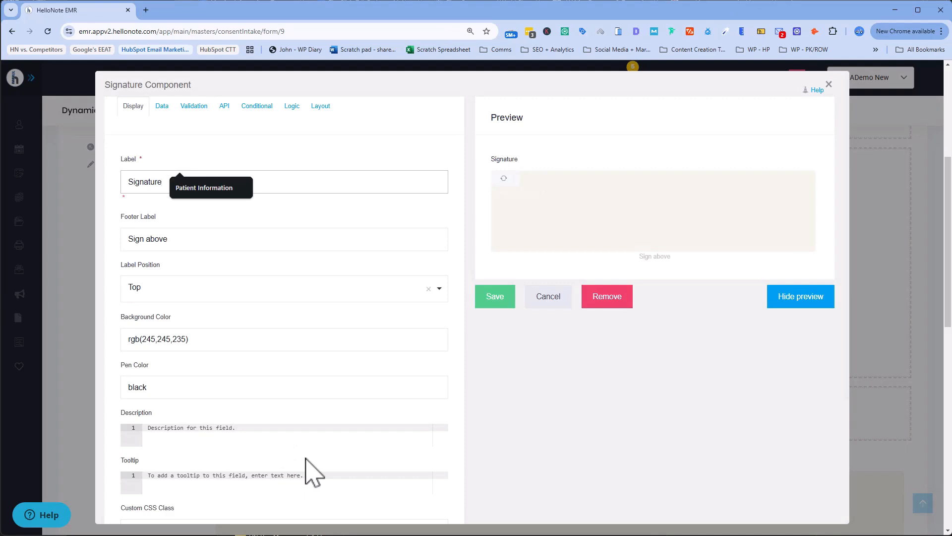
left_click(502, 298)
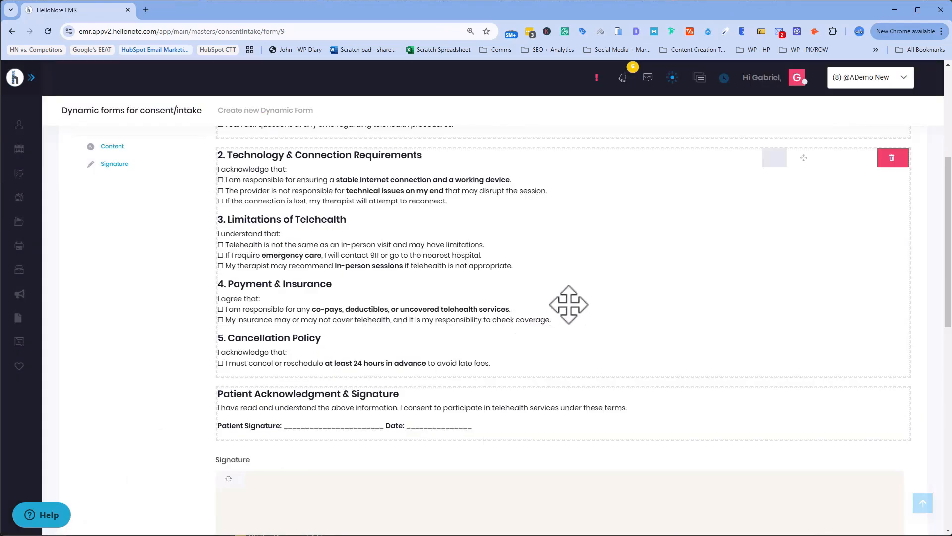
Step: Save the Telehealth Consent Form and open its Actions menu in the forms list
scroll(569, 305, "up", 5)
scroll(569, 305, "down", 3)
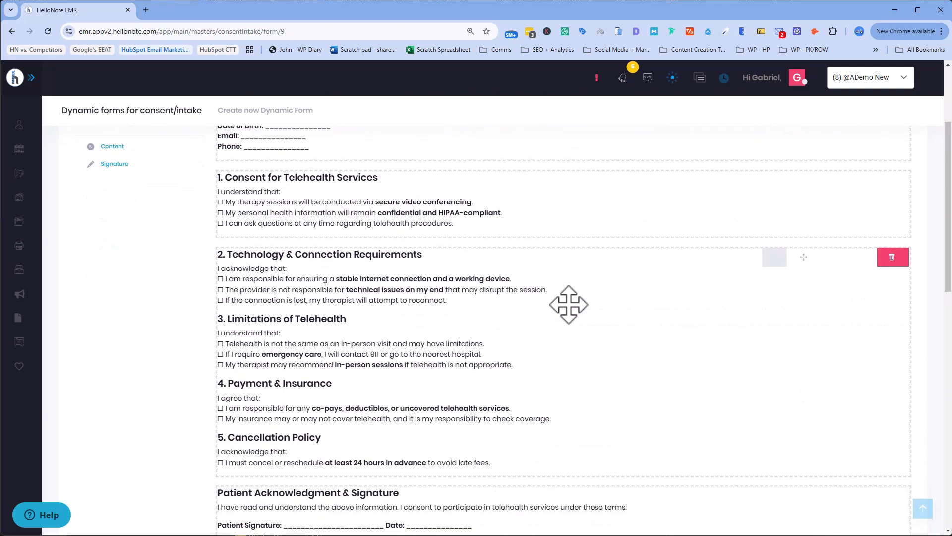
scroll(569, 305, "down", 6)
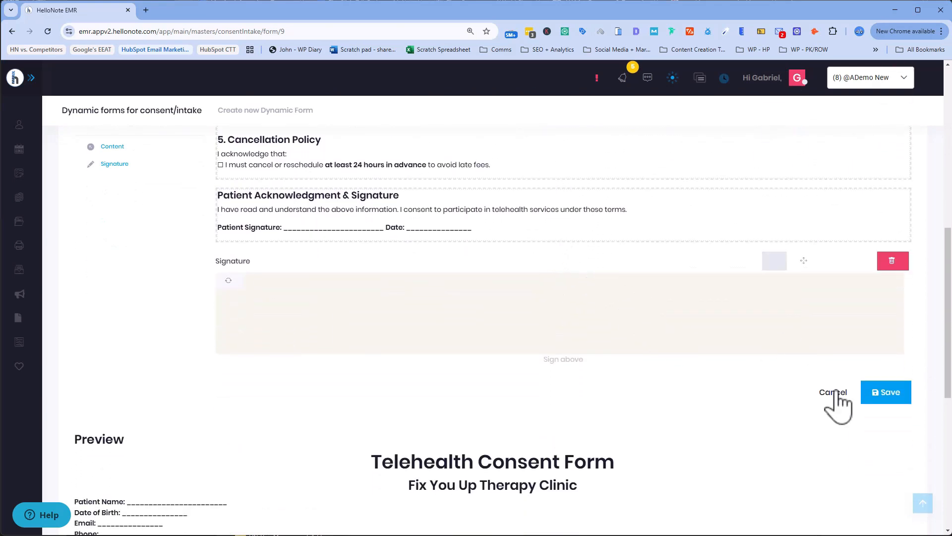
left_click(887, 395)
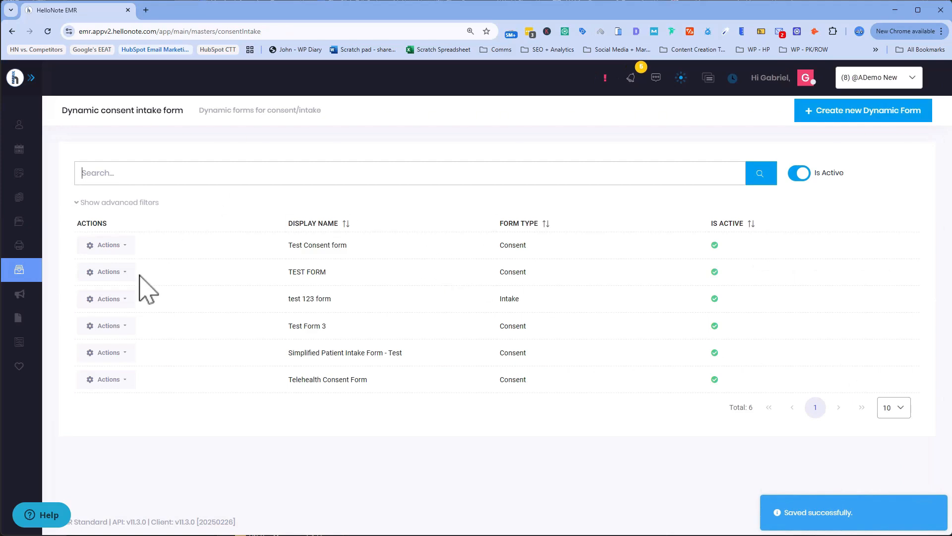
left_click(120, 380)
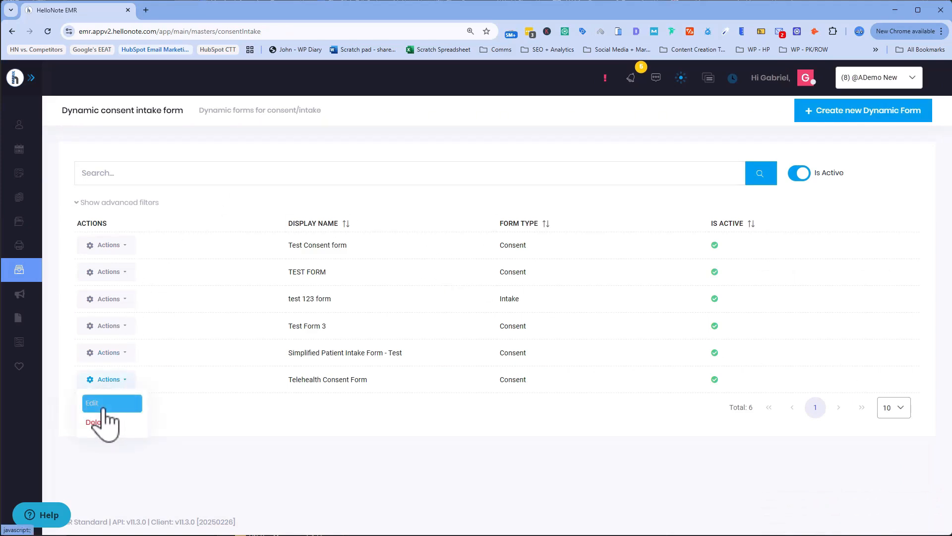
Step: Reopen the form via Edit and draw a test signature in the preview's signature pad
left_click(103, 410)
scroll(440, 251, "down", 2)
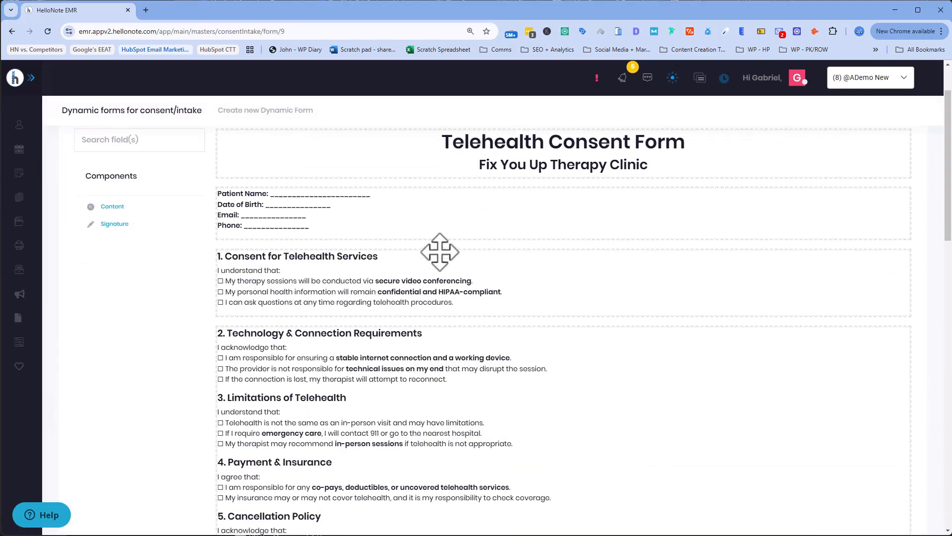
scroll(440, 252, "down", 12)
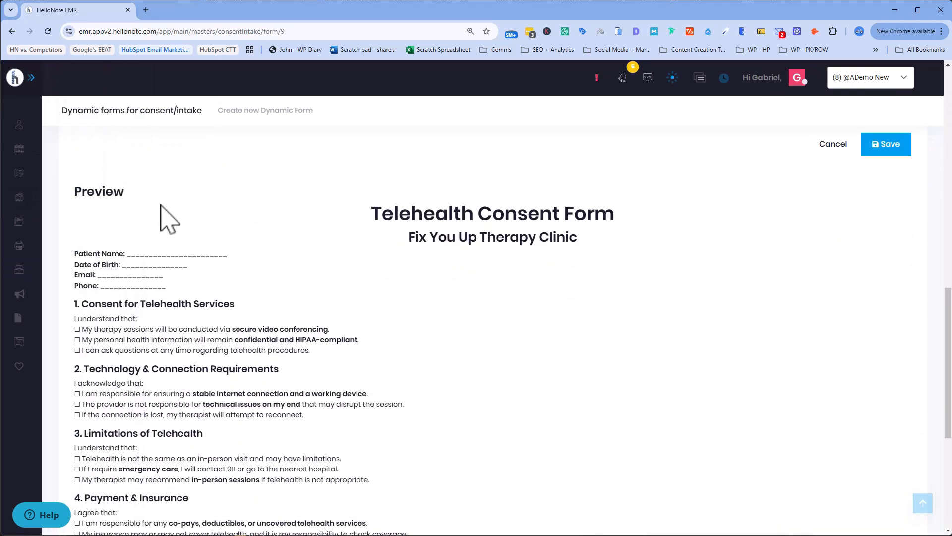
scroll(187, 233, "down", 1)
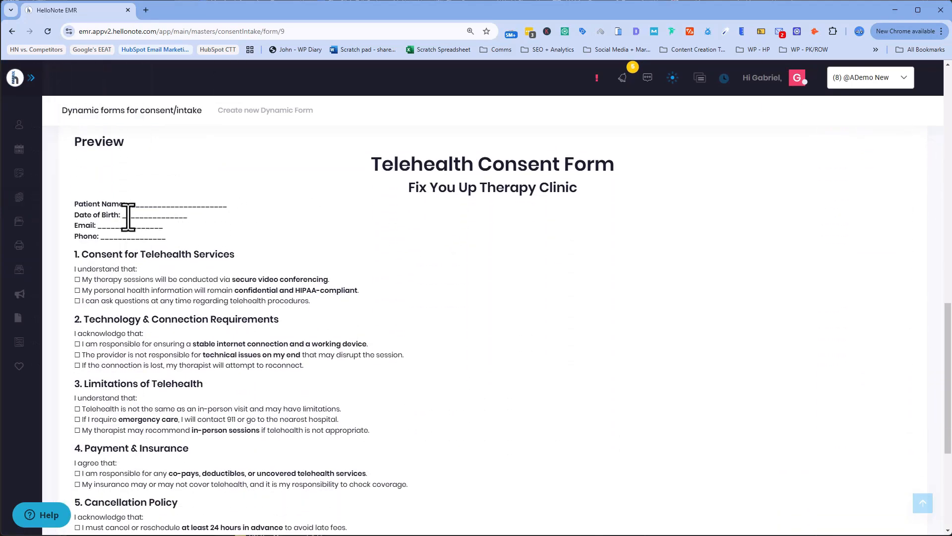
scroll(128, 217, "down", 4)
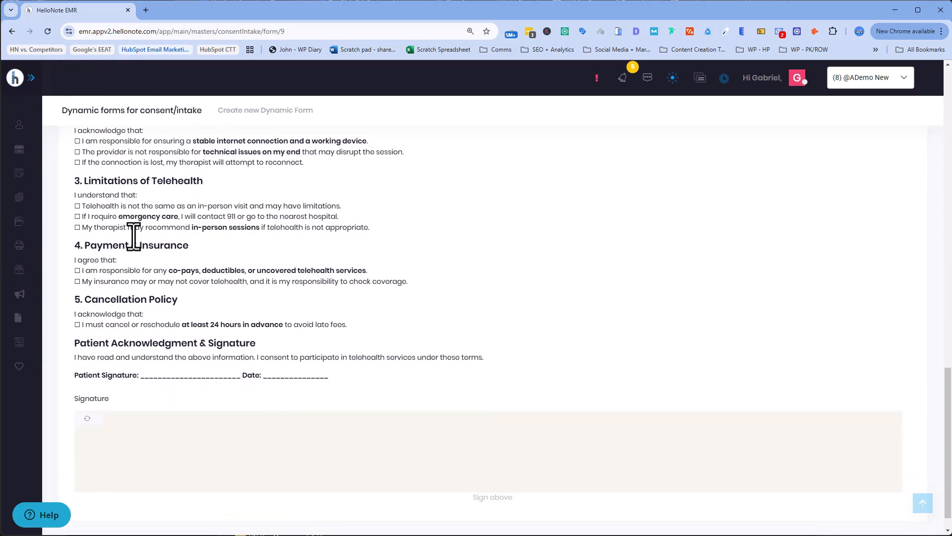
scroll(133, 236, "down", 1)
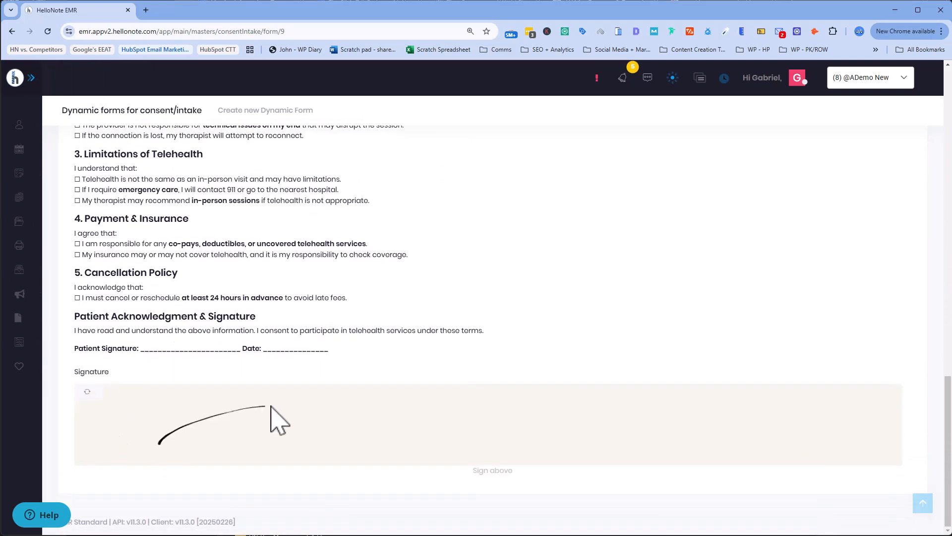
left_click_drag(269, 408, 311, 410)
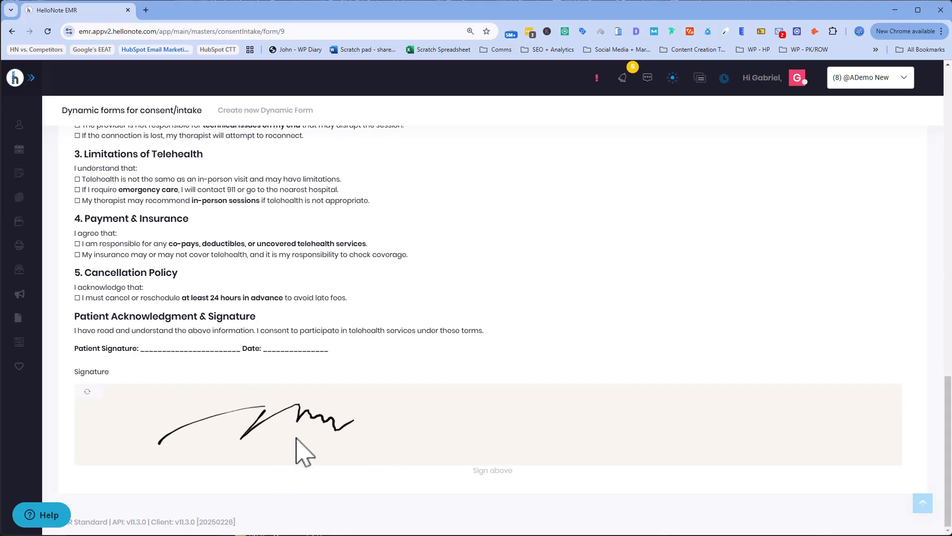
scroll(610, 333, "up", 8)
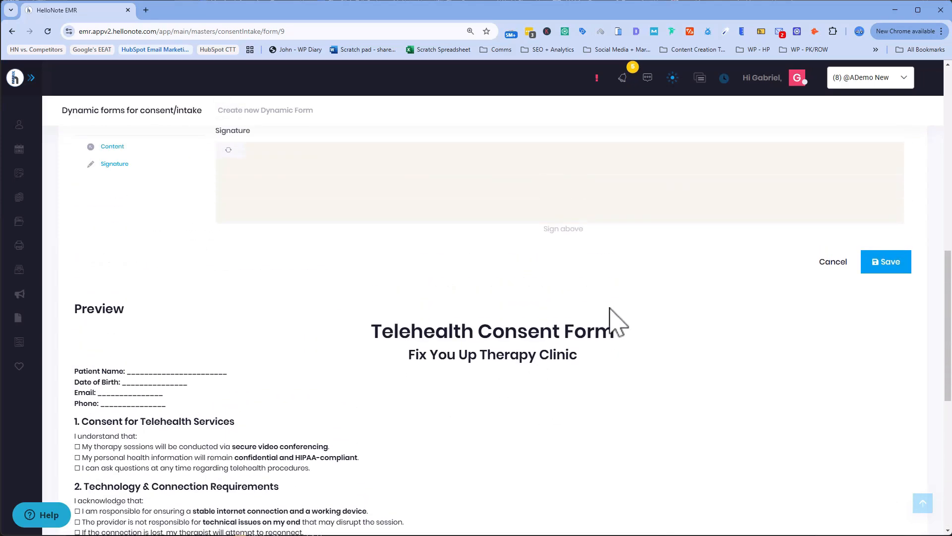
scroll(617, 307, "up", 3)
scroll(608, 281, "up", 8)
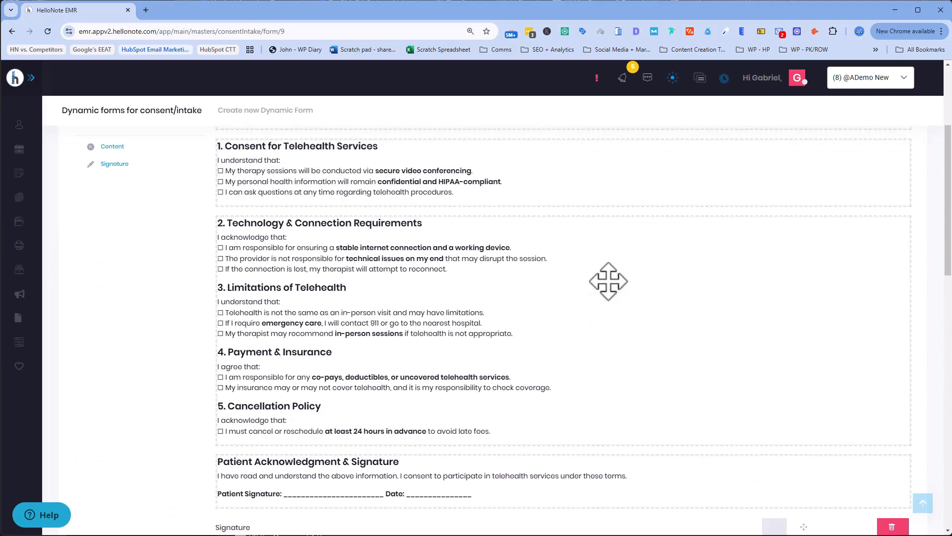